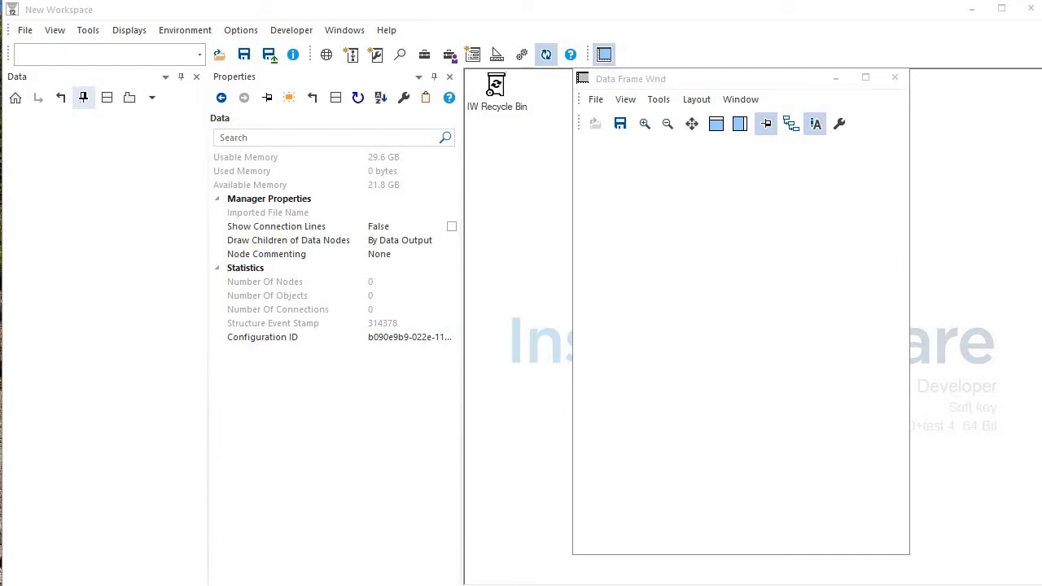
# Add a Data Set with a Build Data Set filled with the predefined C Scan.
pyautogui.rightClick(66, 124)
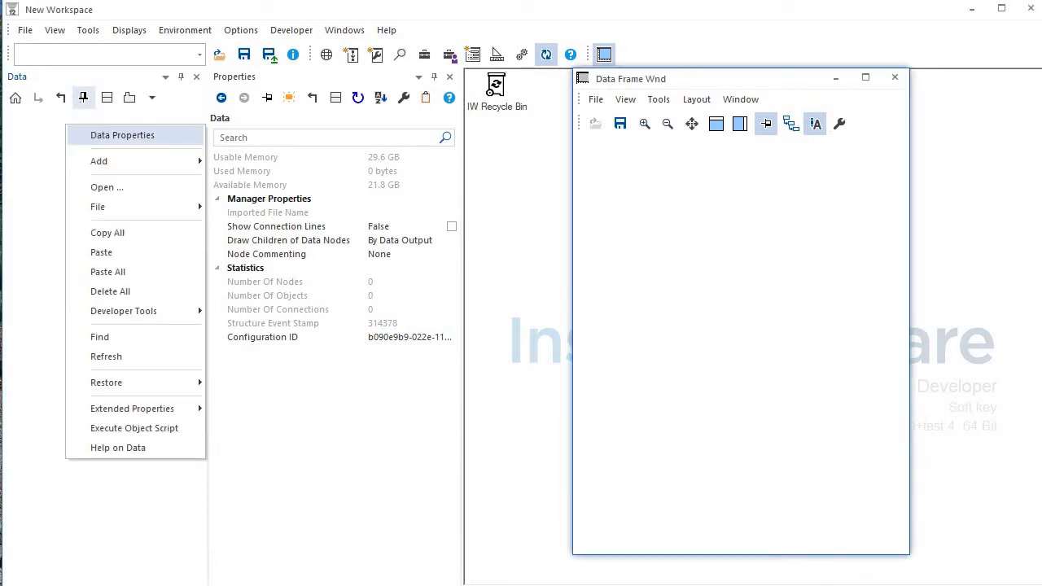
pyautogui.moveTo(122, 161)
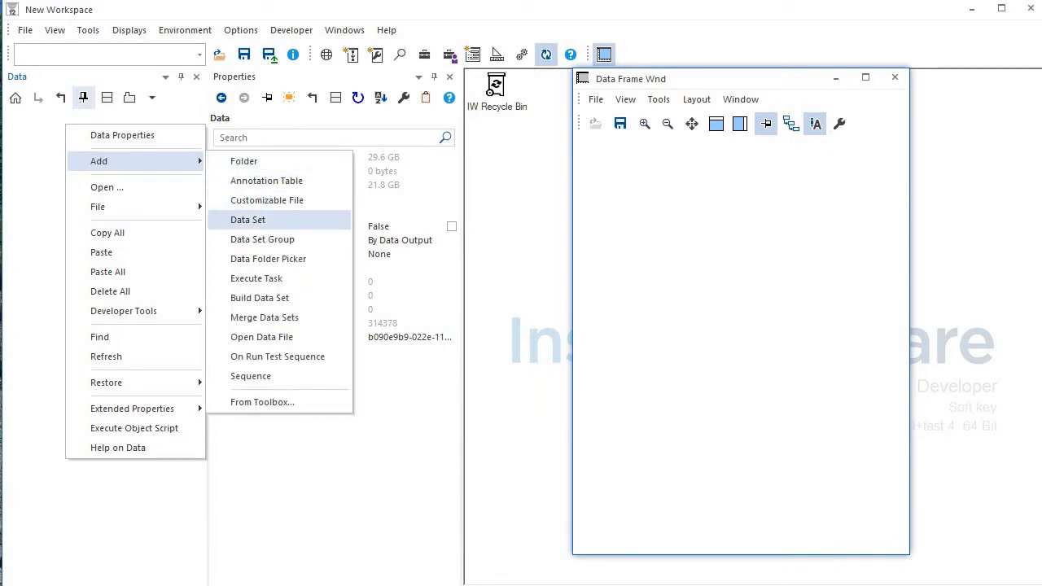
pyautogui.click(247, 219)
pyautogui.rightClick(54, 122)
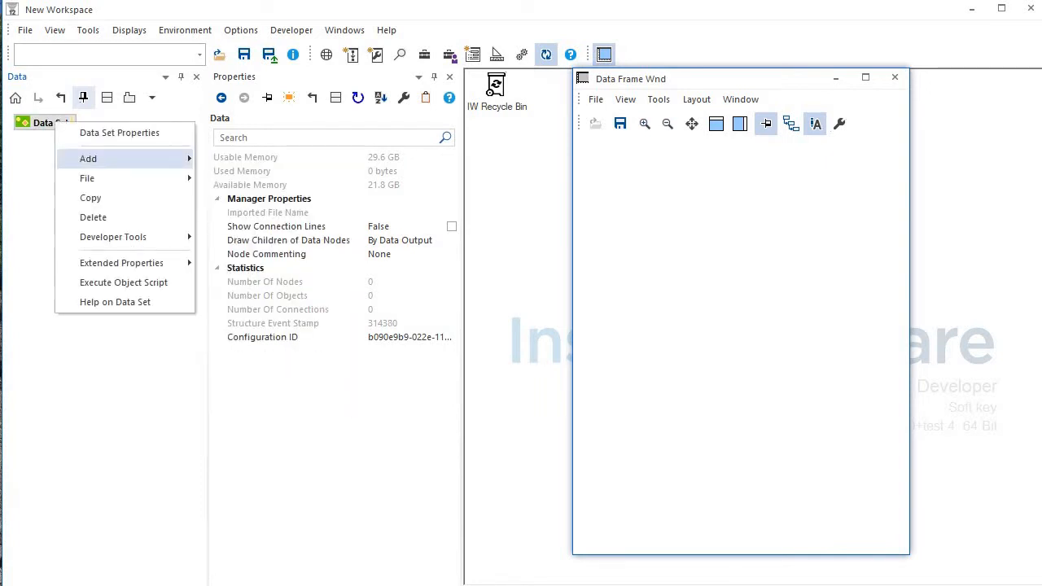
pyautogui.moveTo(88, 159)
pyautogui.click(248, 198)
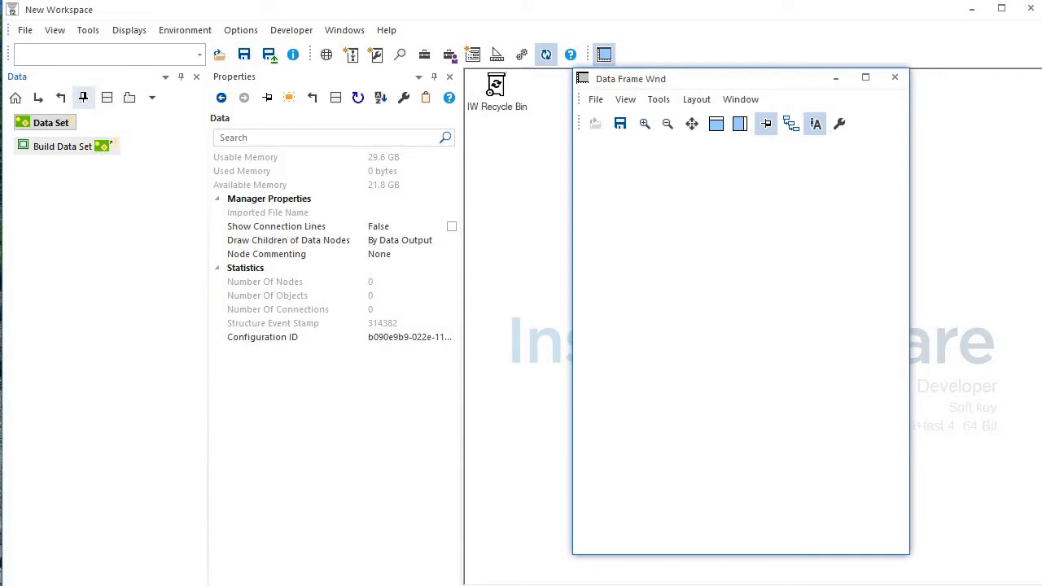
pyautogui.rightClick(66, 146)
pyautogui.moveTo(114, 239)
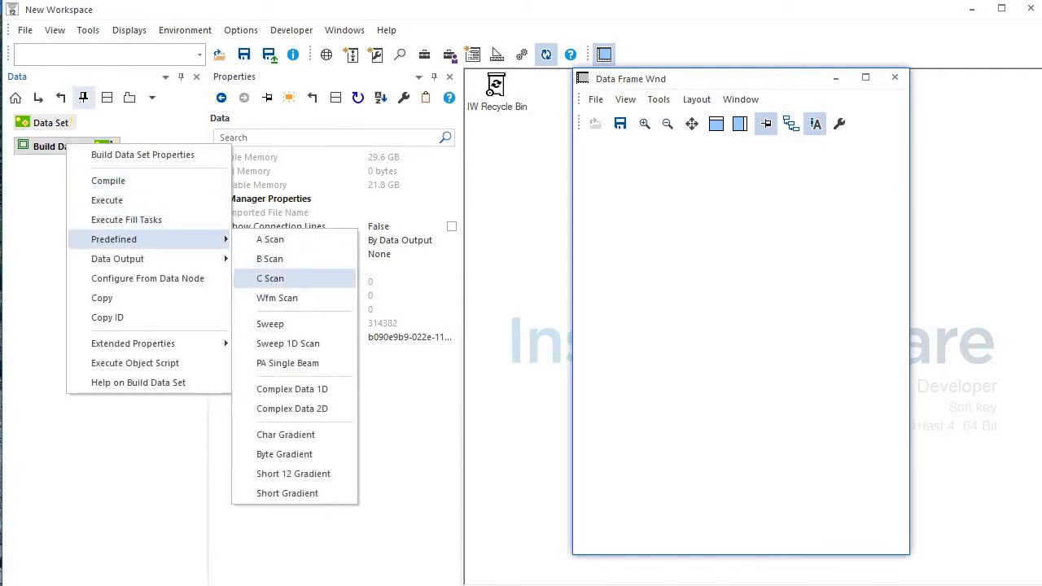
pyautogui.click(257, 278)
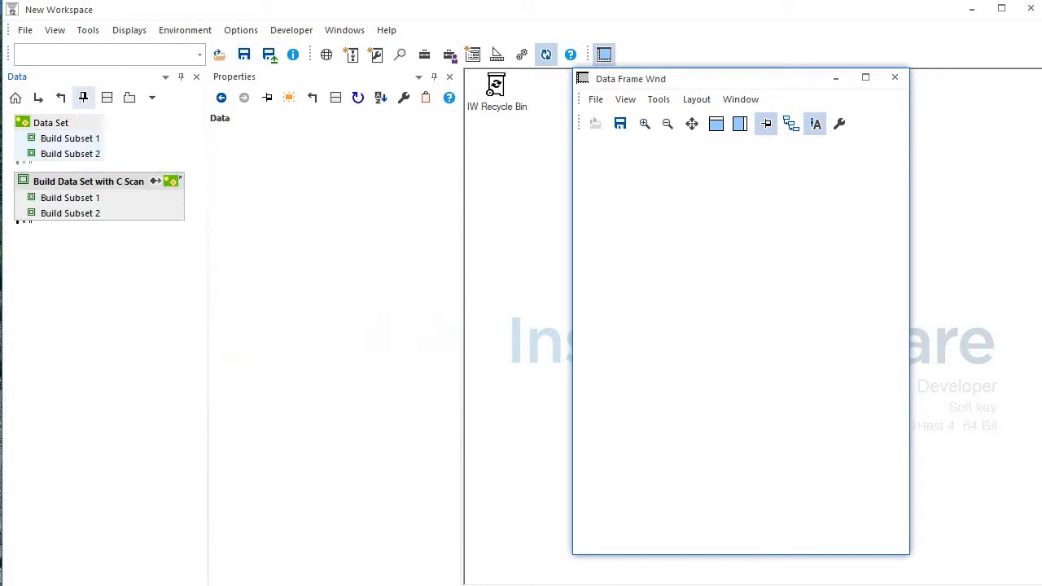
# Add a second Data Set with a predefined Wfm Scan build, then delete that build node.
pyautogui.rightClick(87, 179)
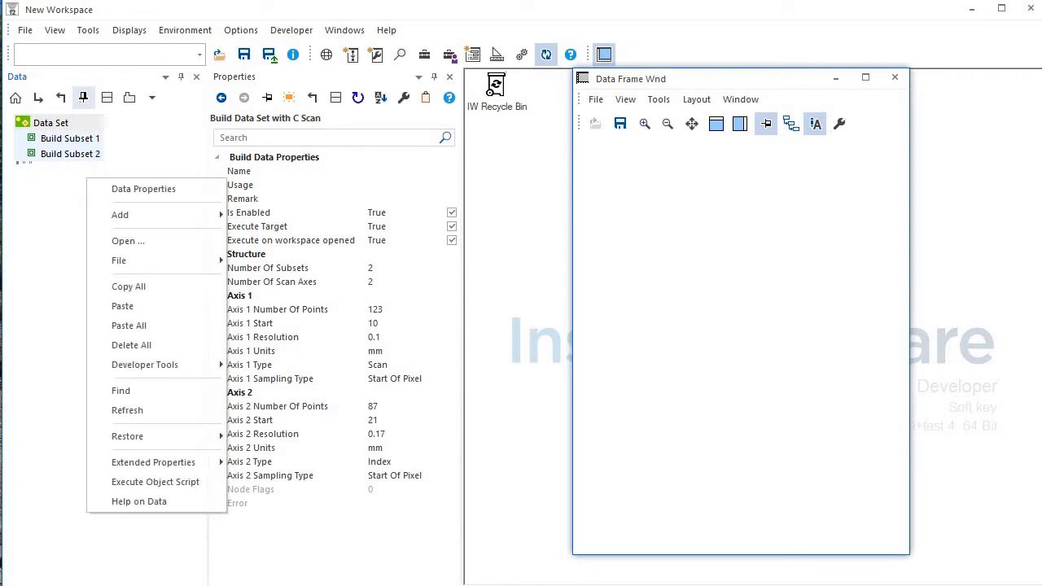
pyautogui.moveTo(120, 214)
pyautogui.click(268, 273)
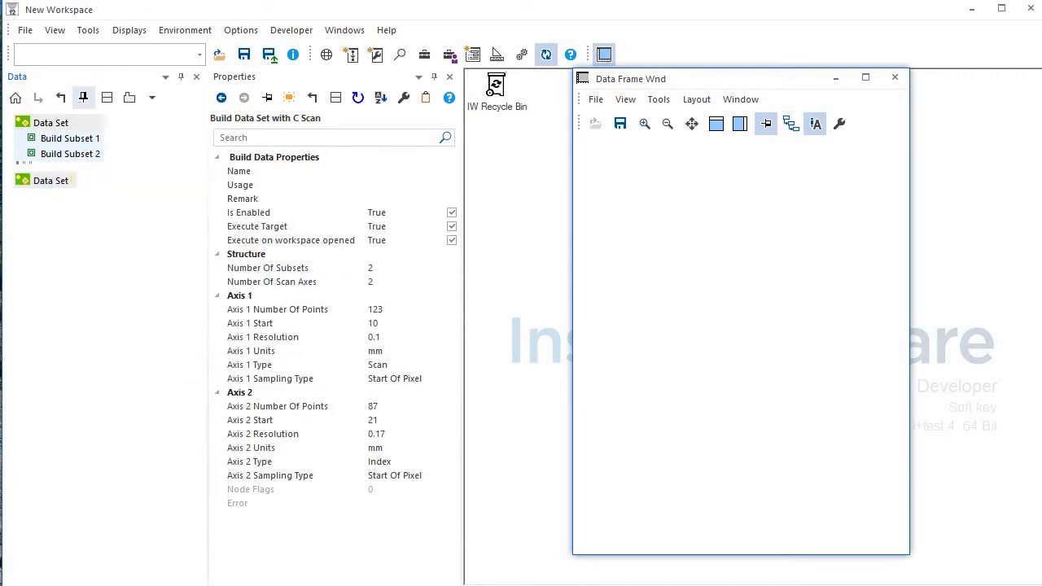
pyautogui.rightClick(56, 181)
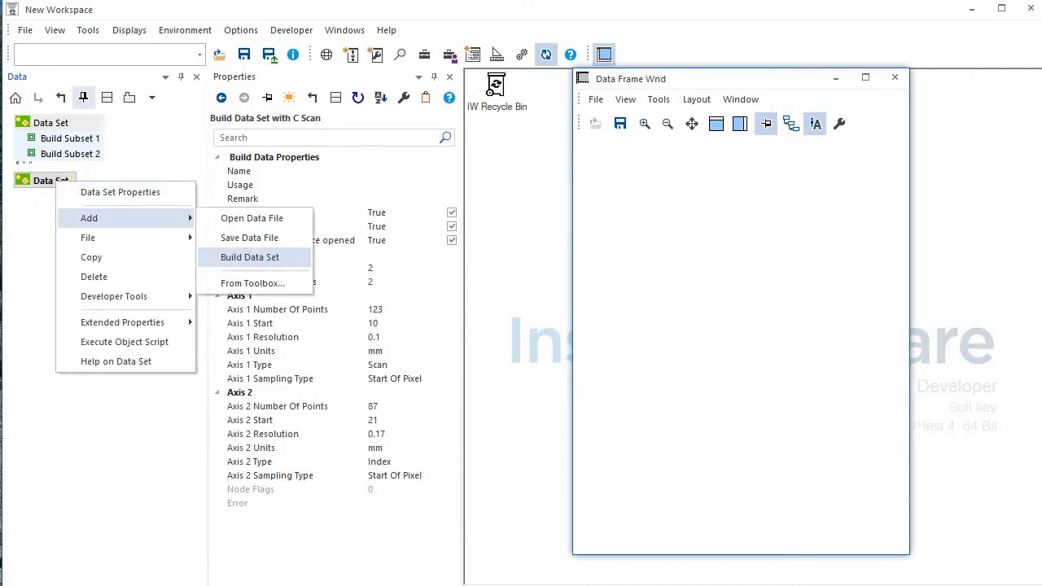
pyautogui.click(301, 256)
pyautogui.rightClick(65, 204)
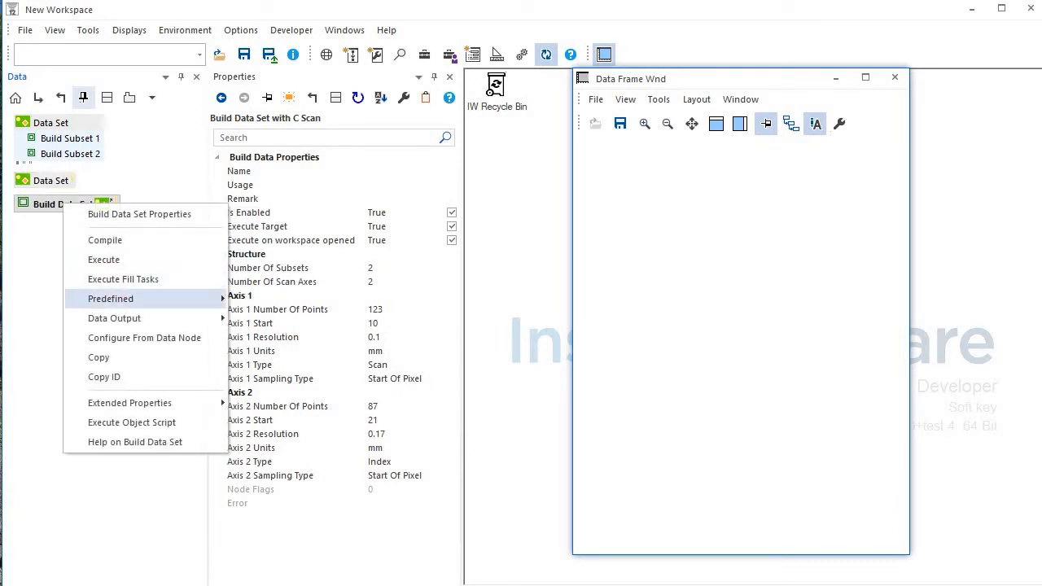
pyautogui.moveTo(155, 299)
pyautogui.click(260, 358)
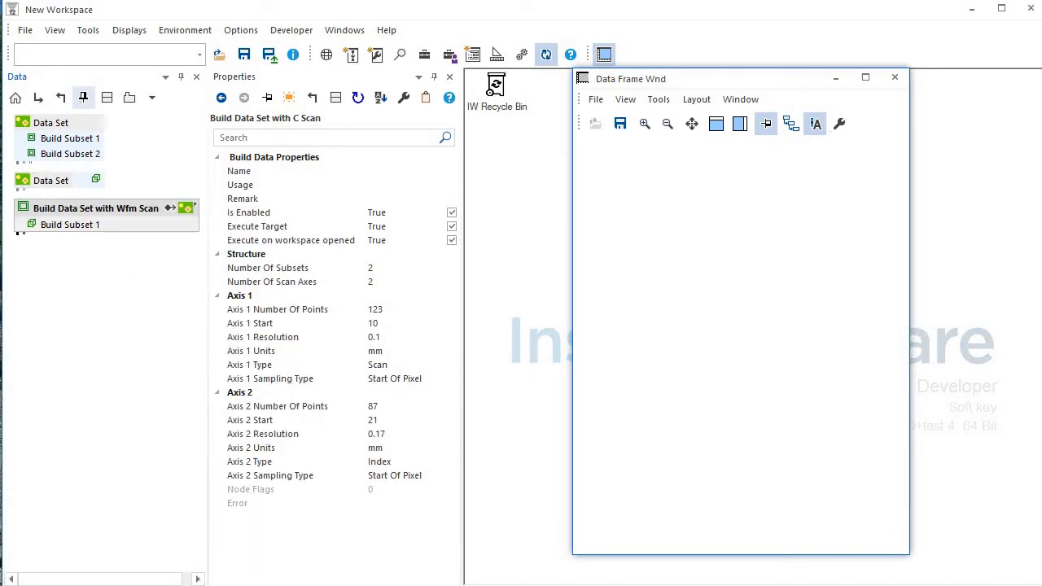
pyautogui.press('Delete')
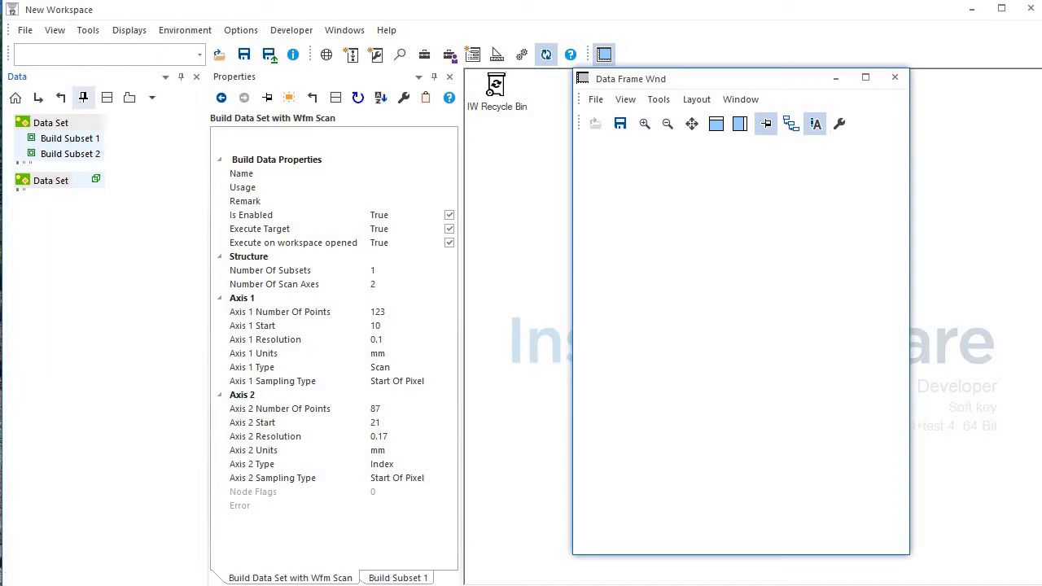
# Search the processors for 'agg' and add an Aggregate Data node to the data tree.
pyautogui.click(424, 55)
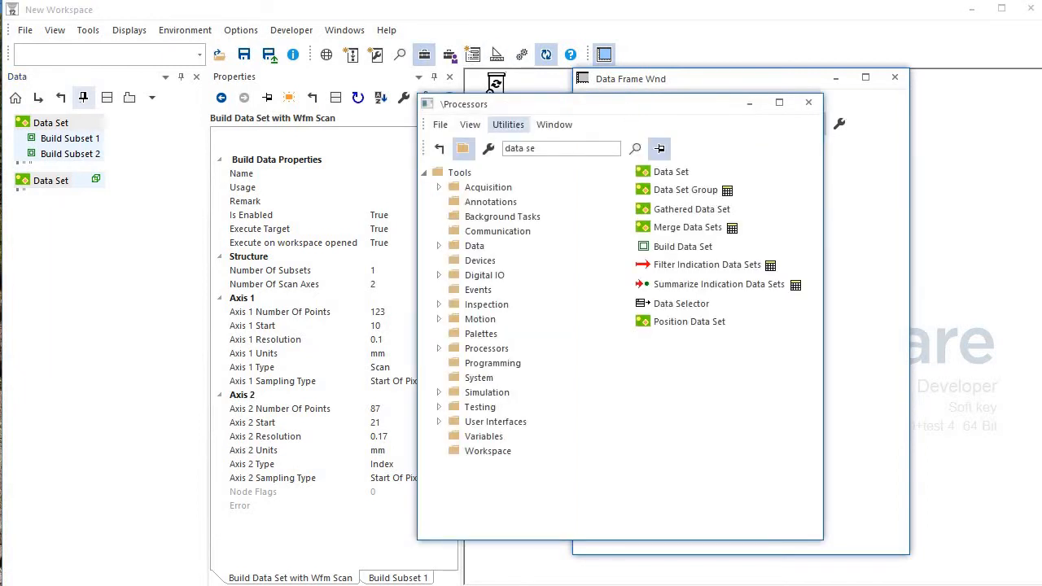
pyautogui.hotkey('ctrl', 'a')
pyautogui.write('agg')
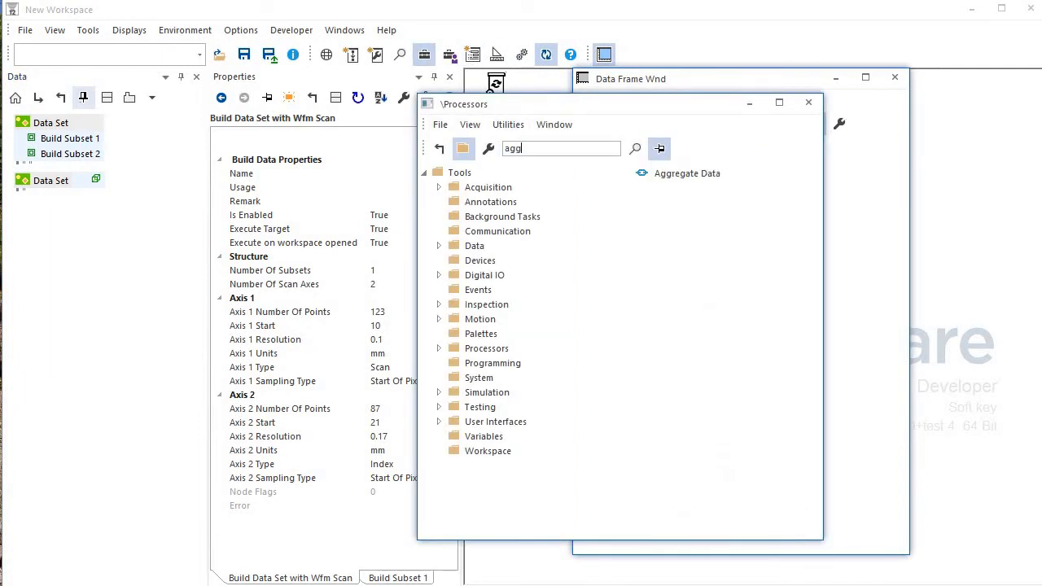
pyautogui.doubleClick(687, 173)
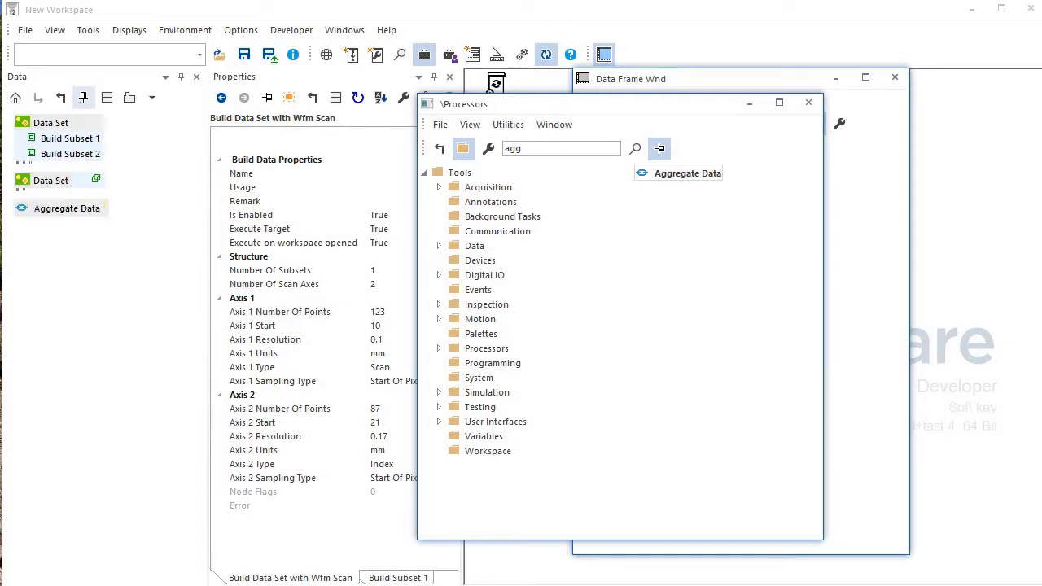
# Move C Scan Build Subset 1 and Build Subset 2 into Aggregate Data, then close the toolbox.
pyautogui.click(70, 138)
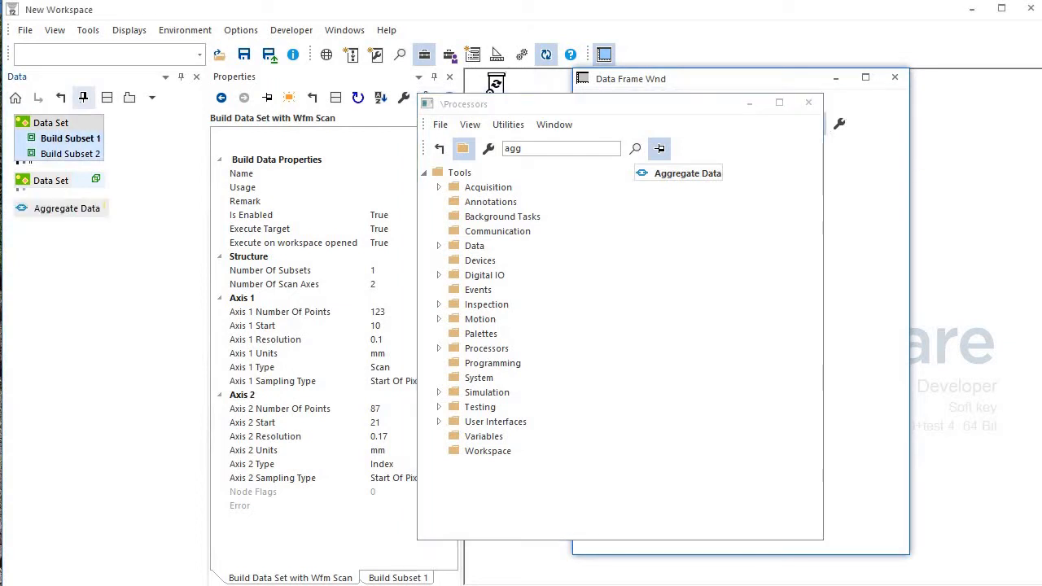
pyautogui.moveTo(70, 138); pyautogui.dragTo(67, 208)
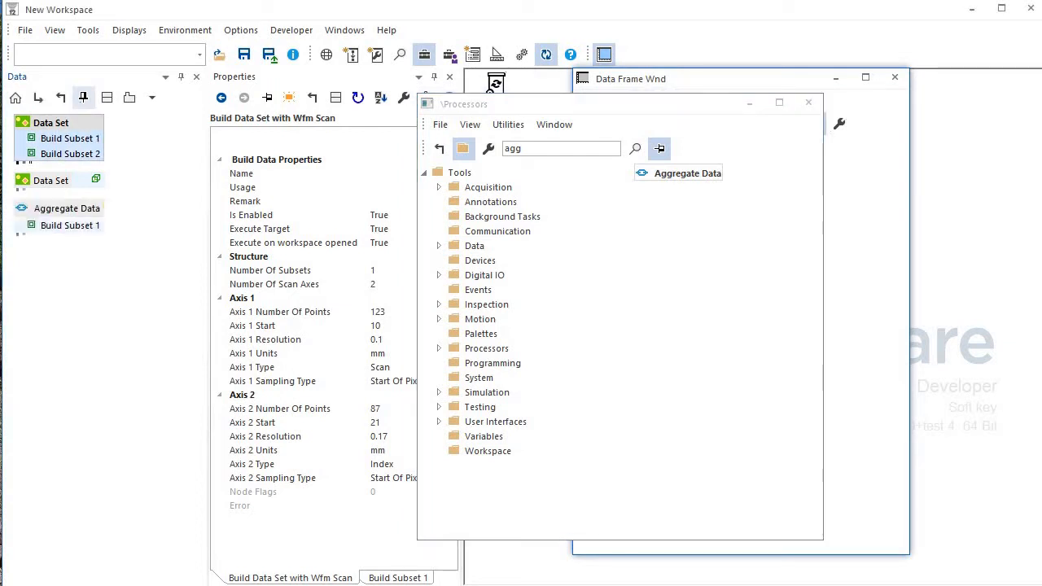
pyautogui.click(70, 153)
pyautogui.moveTo(70, 154); pyautogui.dragTo(81, 209)
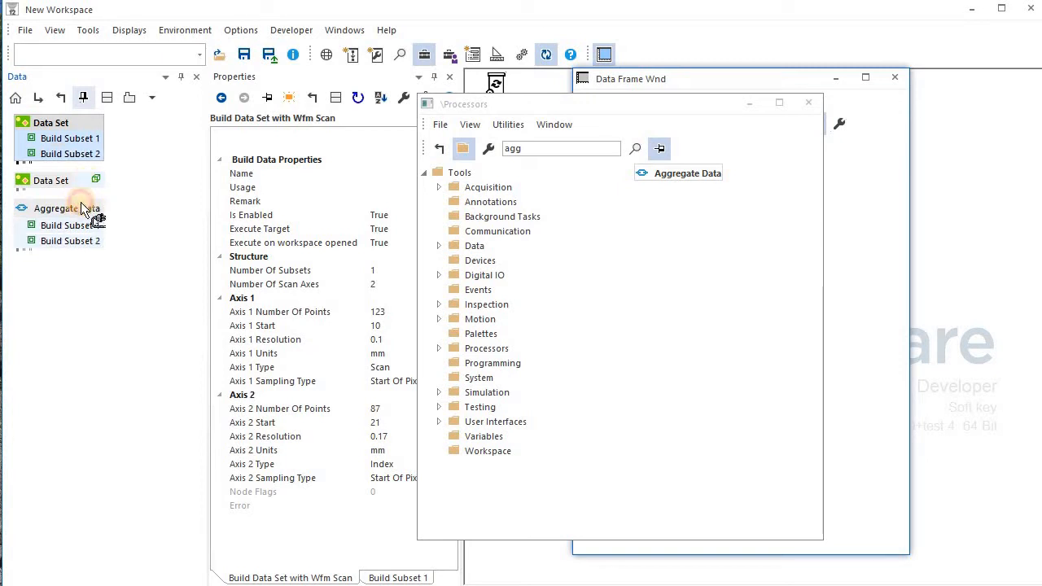
pyautogui.click(808, 103)
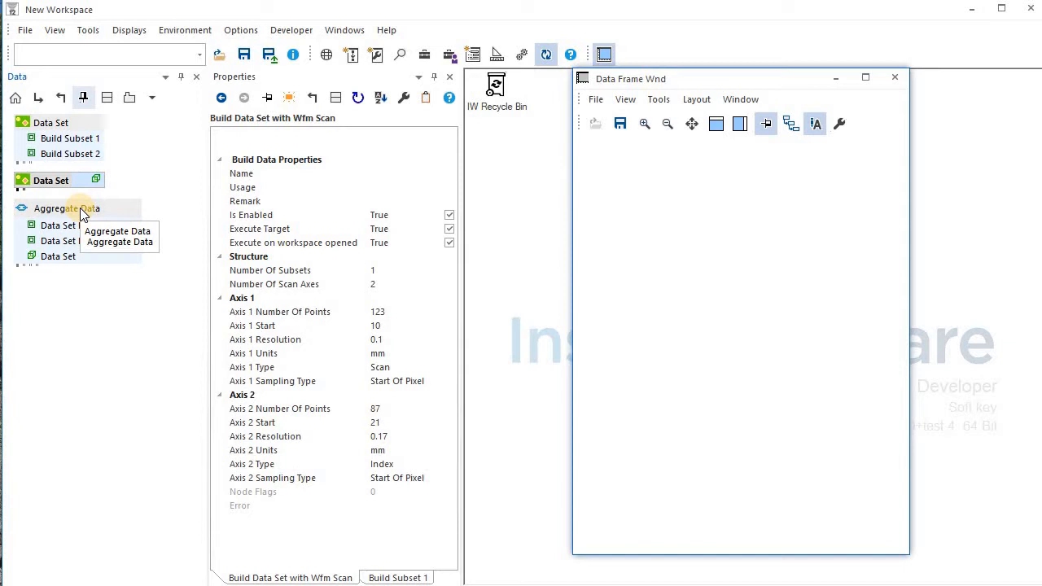
# Display Aggregate Data as an image and cycle its subsets, ending on the Wfm Scan stripe view.
pyautogui.click(70, 228)
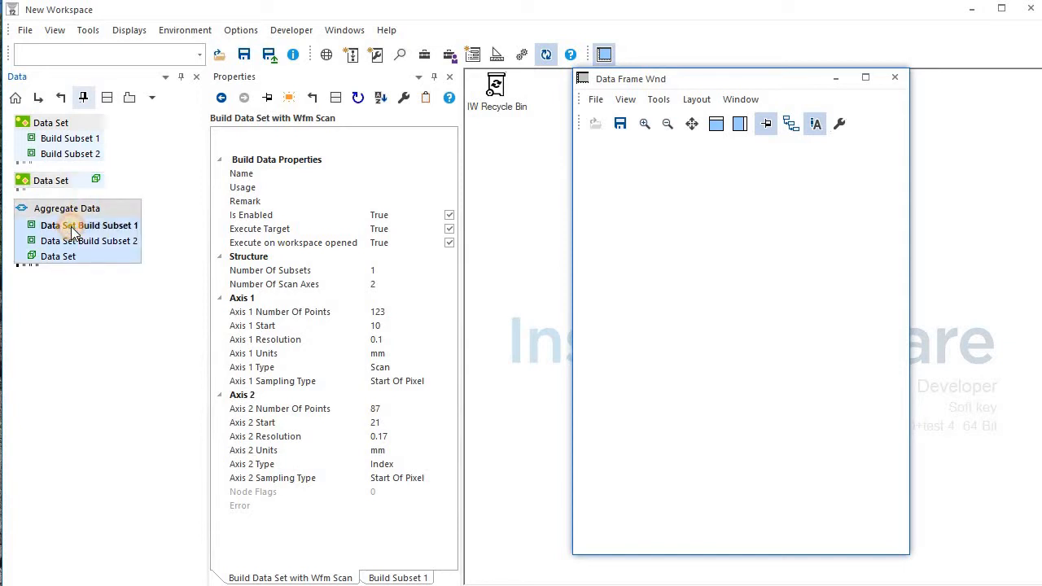
pyautogui.moveTo(70, 228); pyautogui.dragTo(653, 233)
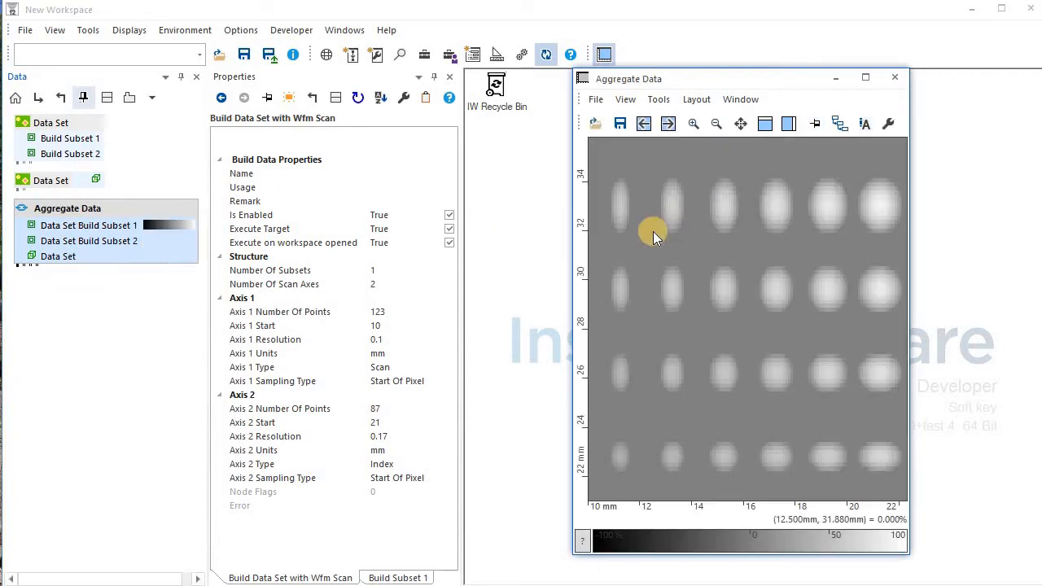
pyautogui.click(667, 124)
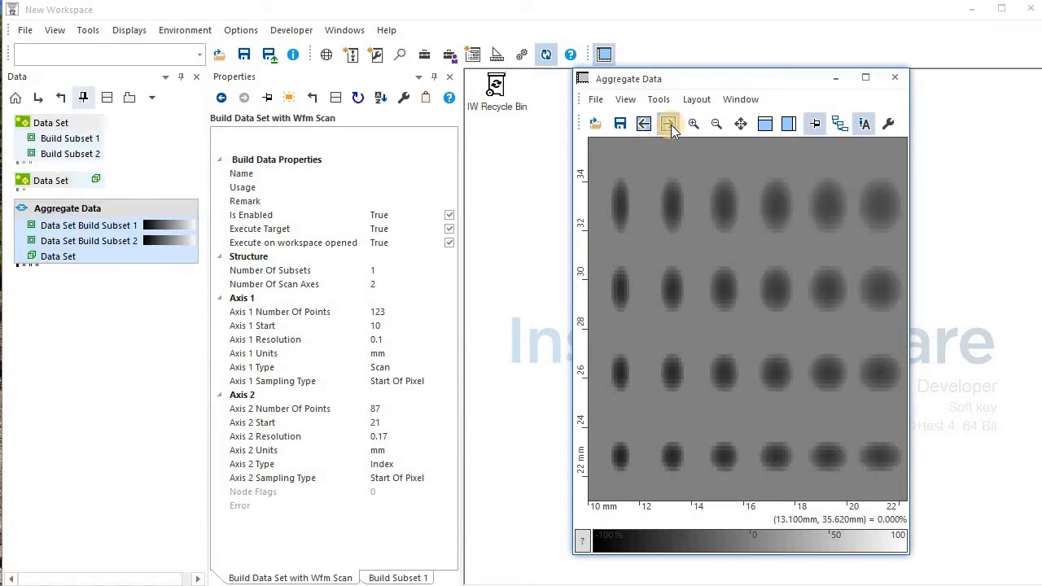
pyautogui.click(669, 125)
pyautogui.click(669, 124)
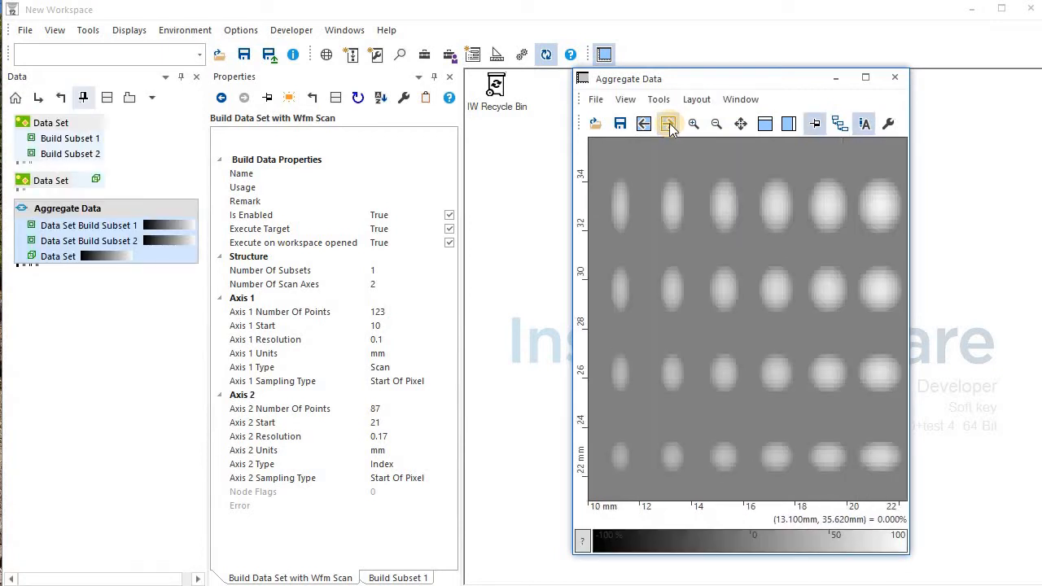
pyautogui.click(669, 123)
pyautogui.click(669, 123)
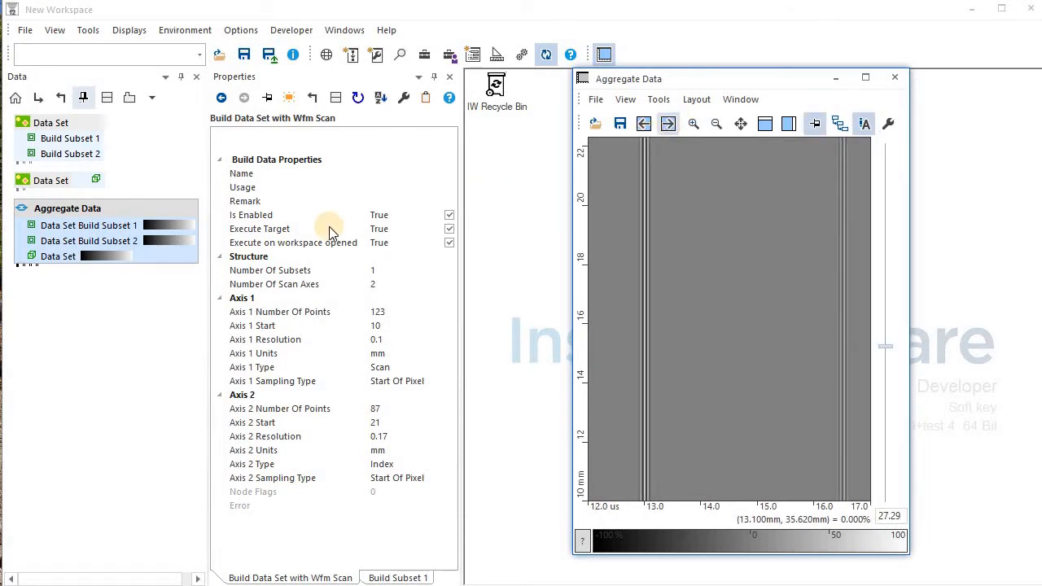
# Lock the Data Set held inside the Aggregate Data node.
pyautogui.rightClick(136, 211)
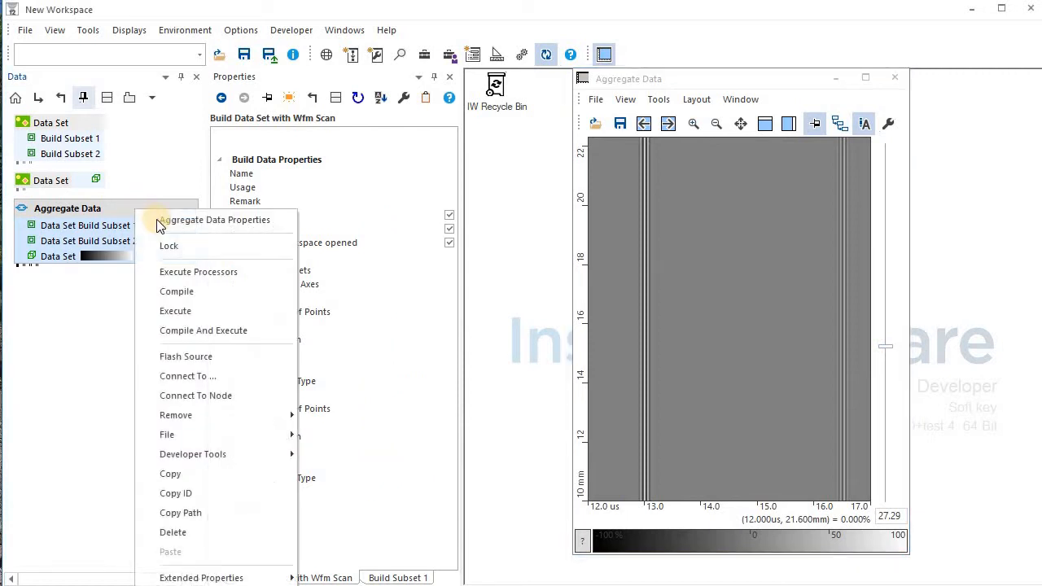
pyautogui.click(183, 254)
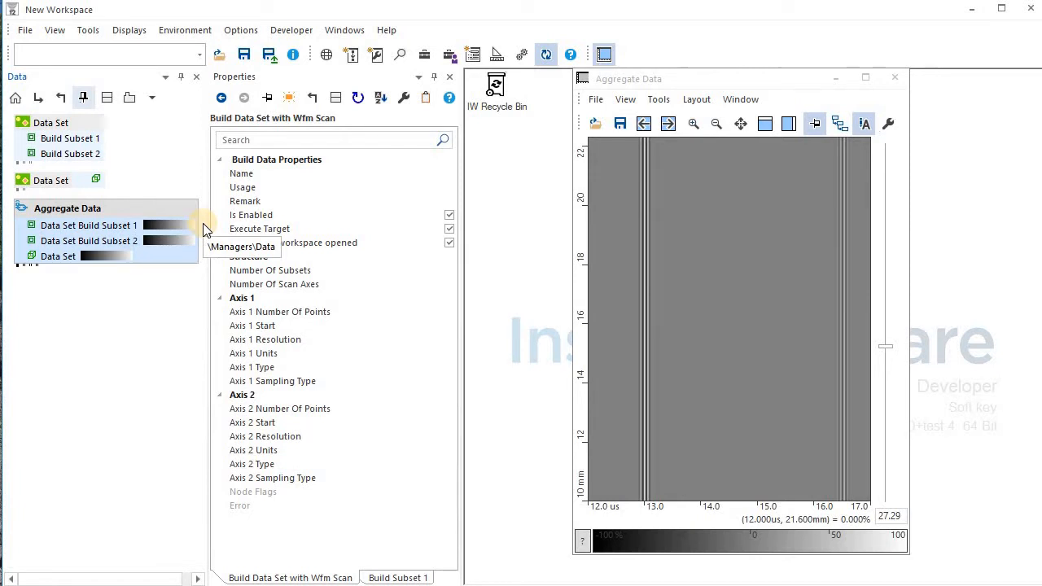
# Add a Data Selector under Aggregate Data, selecting by dimension with 2 axes.
pyautogui.click(424, 56)
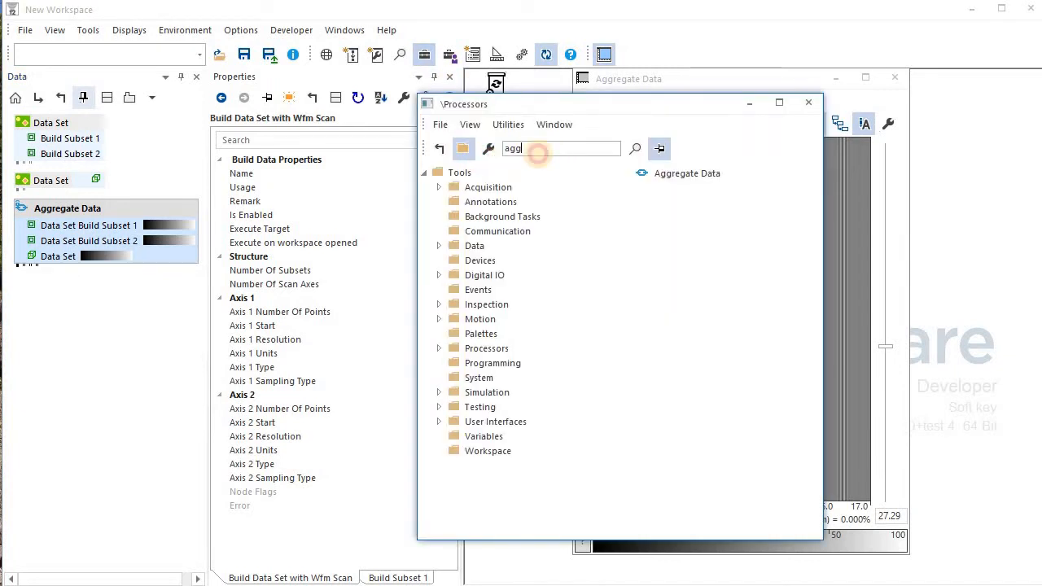
pyautogui.doubleClick(538, 153)
pyautogui.write('data s')
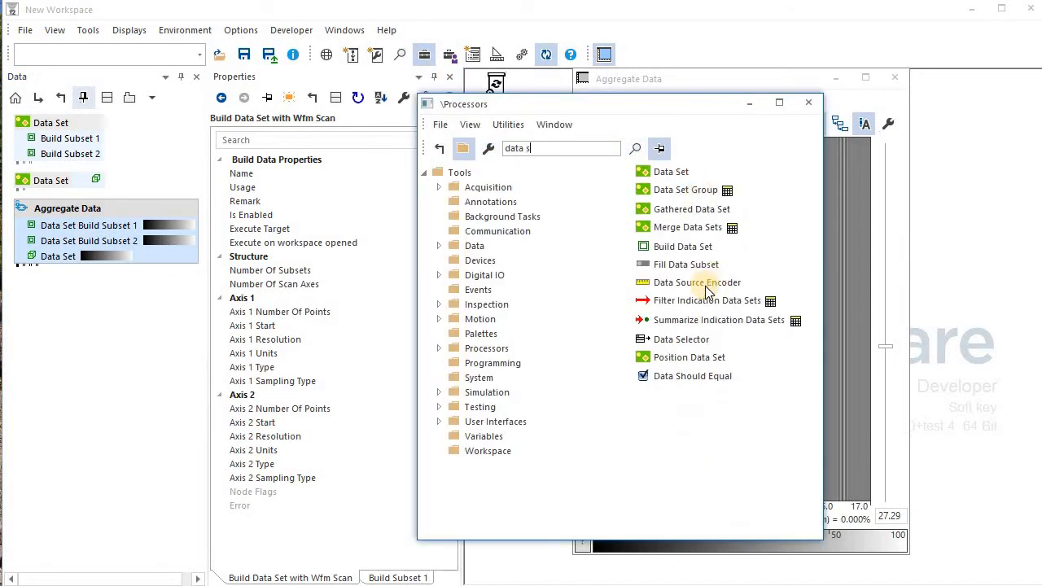
pyautogui.moveTo(690, 339); pyautogui.dragTo(147, 214)
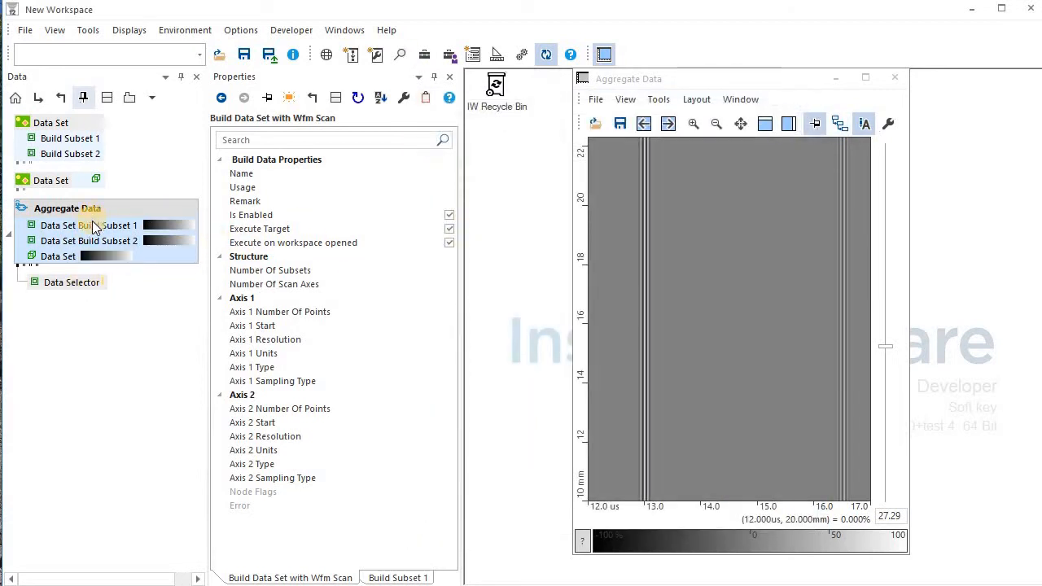
pyautogui.click(69, 285)
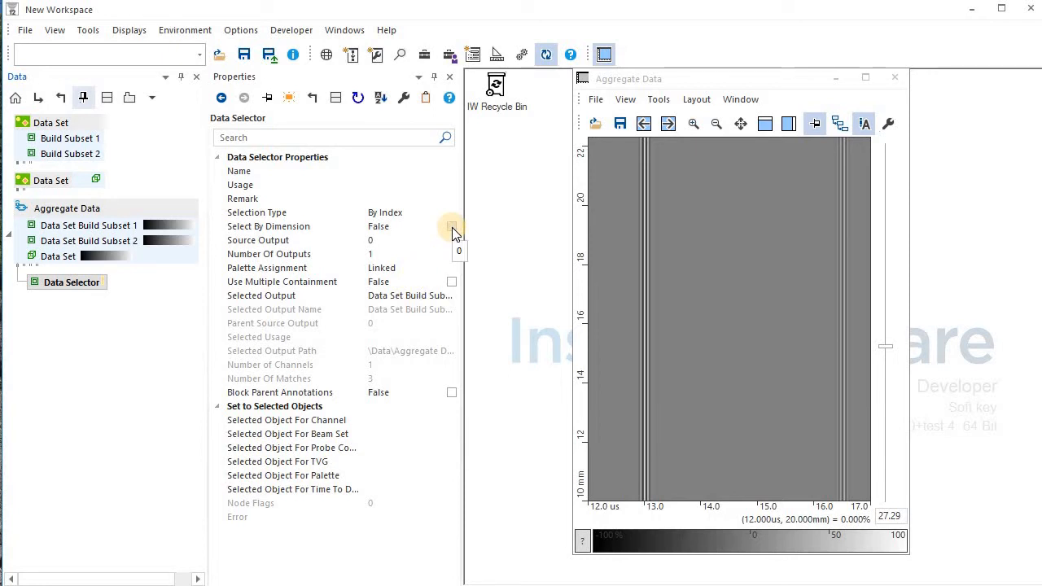
pyautogui.click(333, 241)
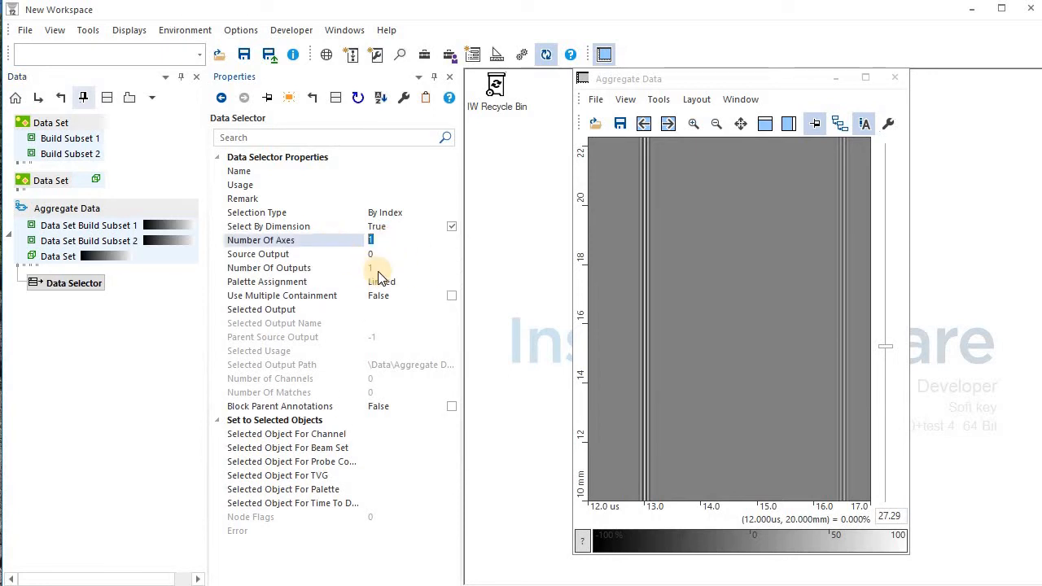
pyautogui.write('2')
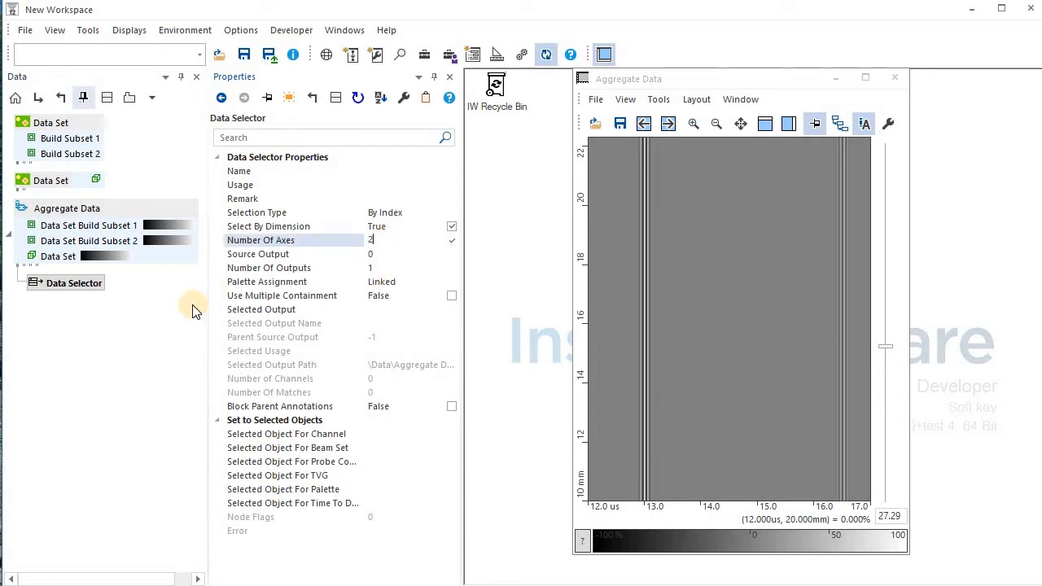
pyautogui.press('Return')
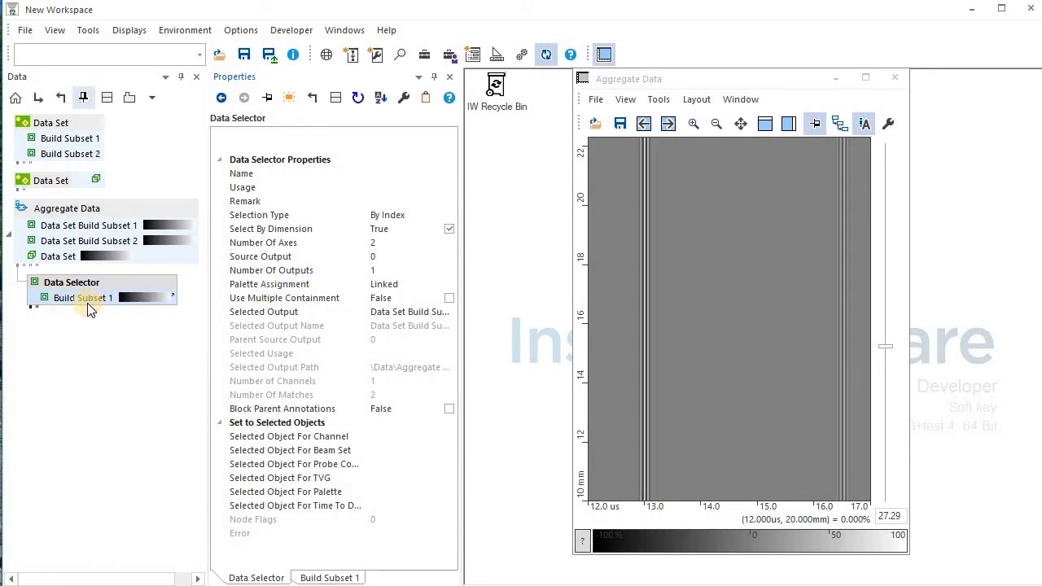
# Display the selector's Build Subset 1 image, switching Selected Output to Build Subset 2 and back.
pyautogui.moveTo(81, 299); pyautogui.dragTo(778, 359)
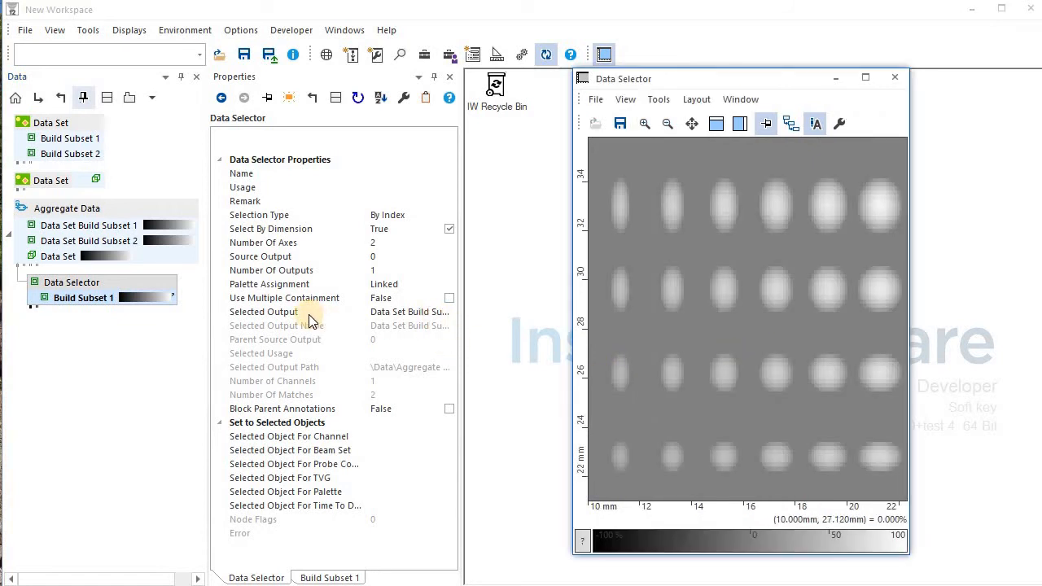
pyautogui.click(444, 310)
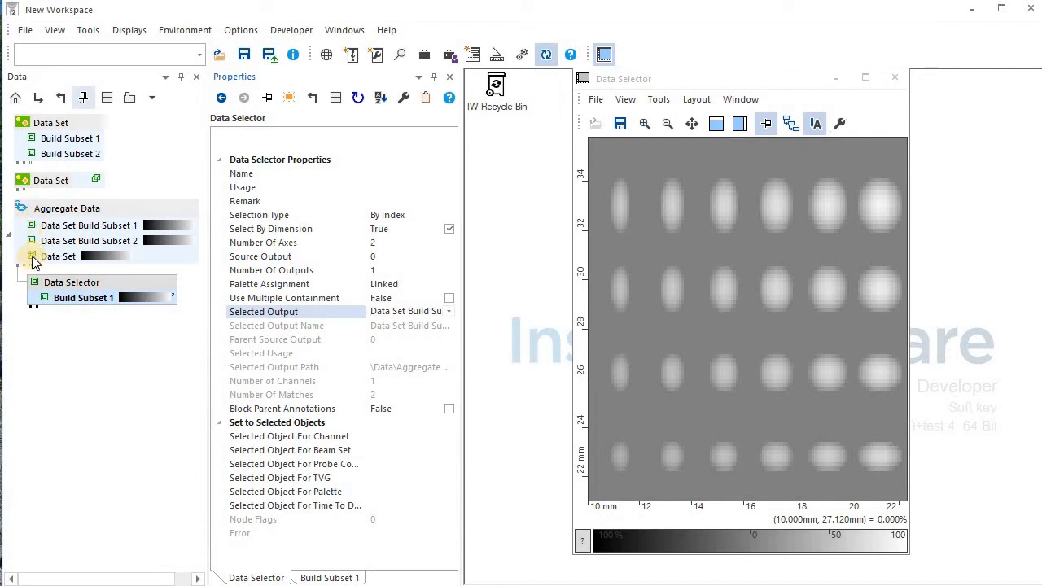
pyautogui.click(444, 311)
pyautogui.click(446, 314)
pyautogui.click(416, 337)
pyautogui.click(447, 314)
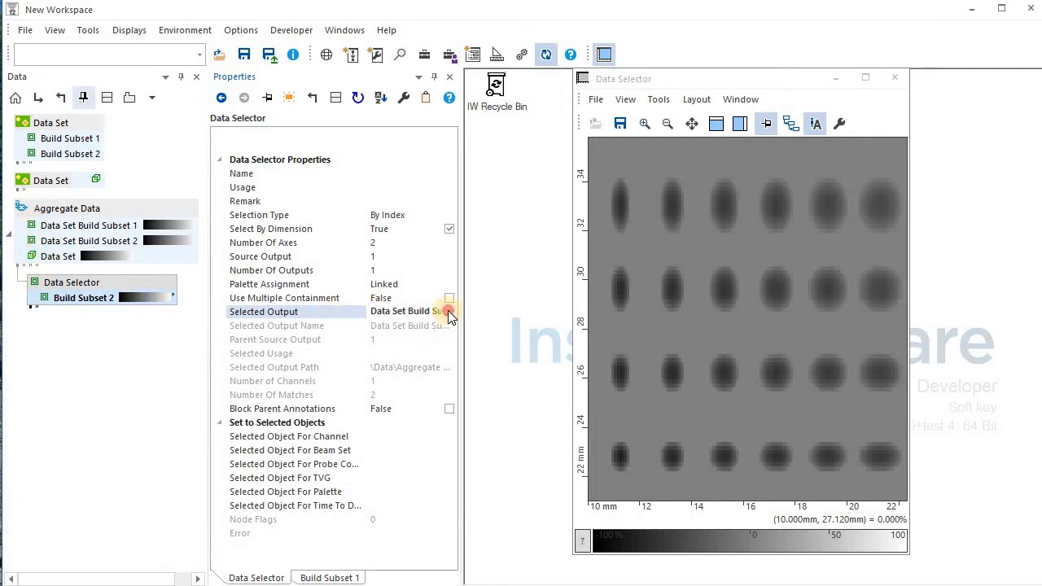
pyautogui.click(427, 324)
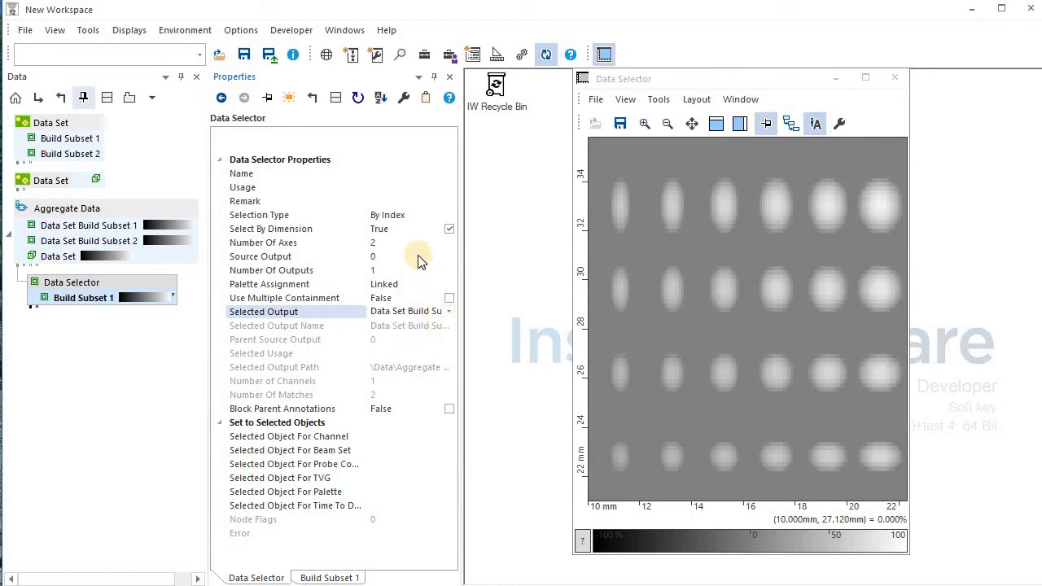
# Set the Data Selector's Number Of Outputs to 2 and browse the outputs in the image view.
pyautogui.click(325, 271)
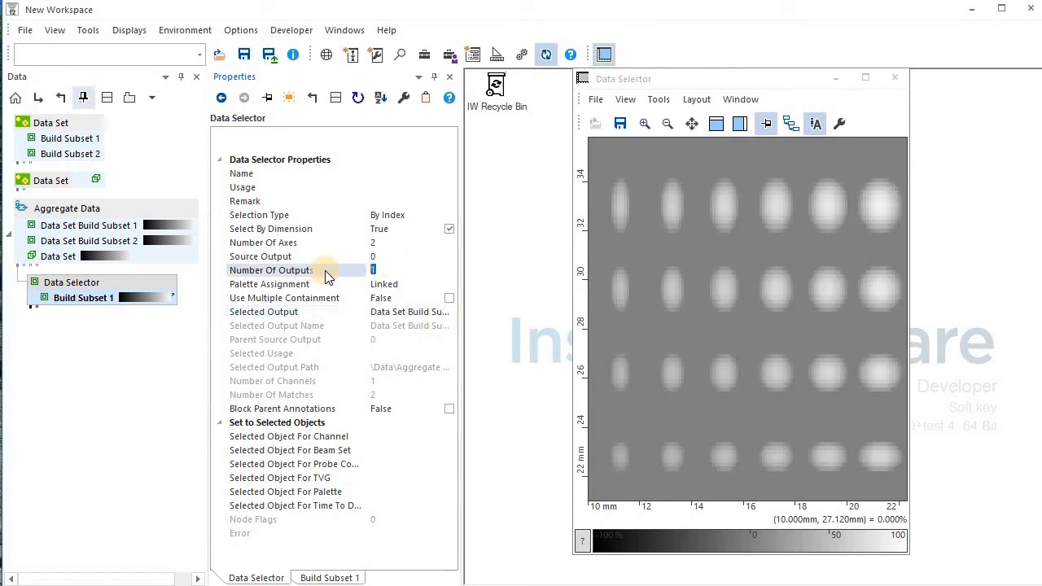
pyautogui.write('2')
pyautogui.click(114, 303)
pyautogui.click(696, 175)
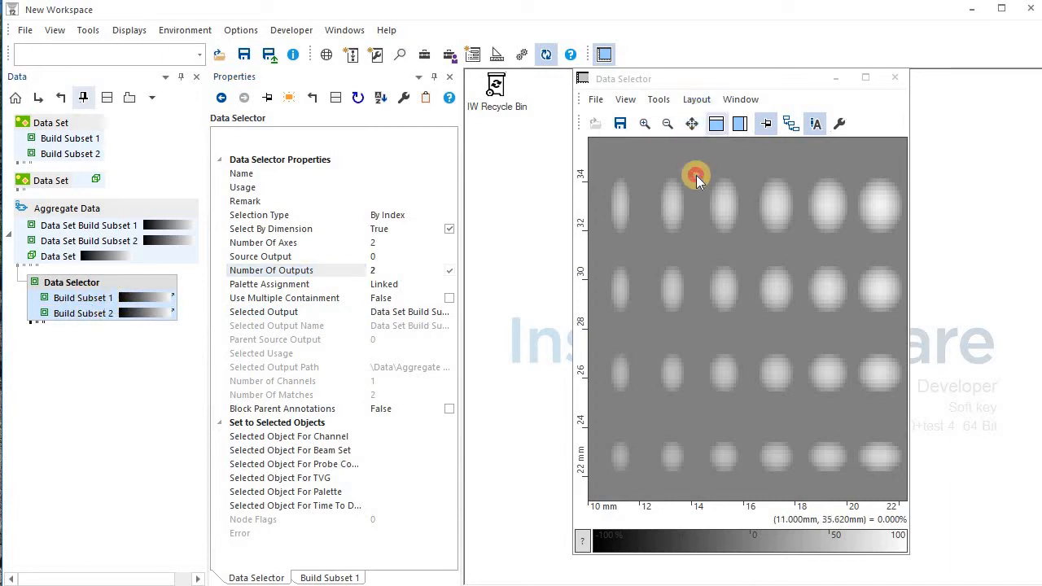
pyautogui.click(116, 298)
pyautogui.click(658, 285)
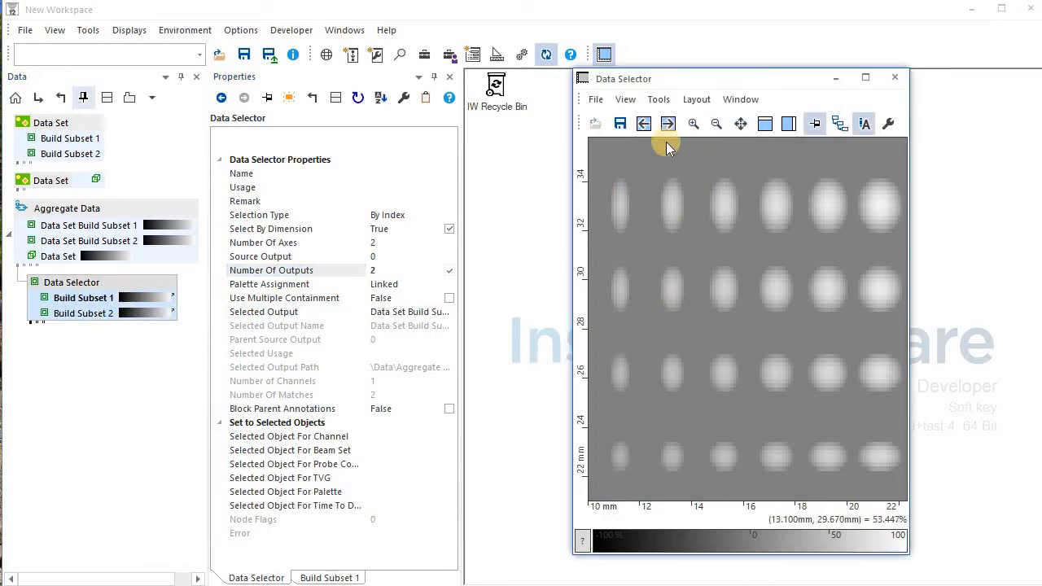
pyautogui.click(666, 123)
pyautogui.click(666, 123)
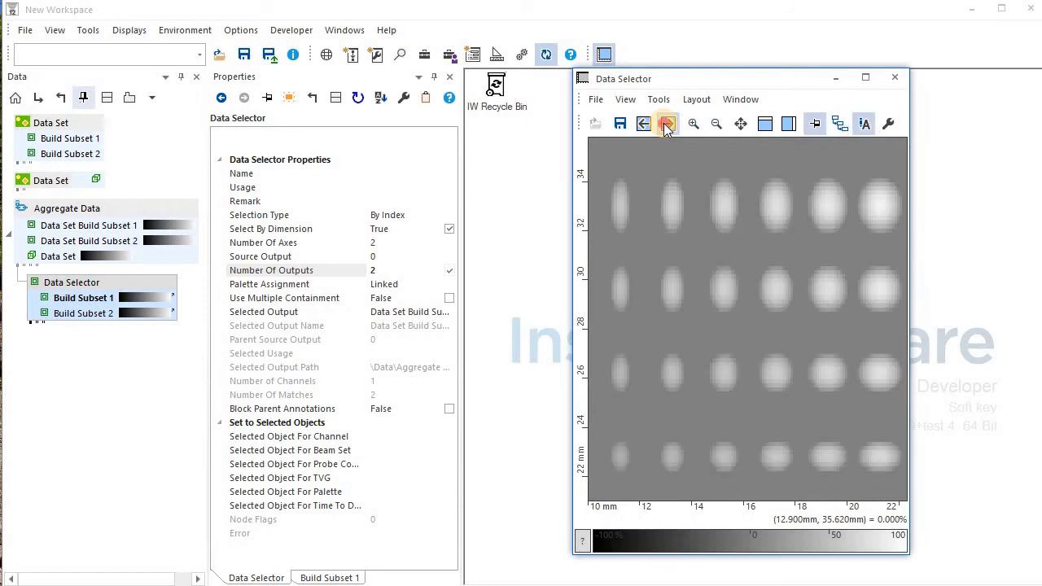
pyautogui.click(644, 124)
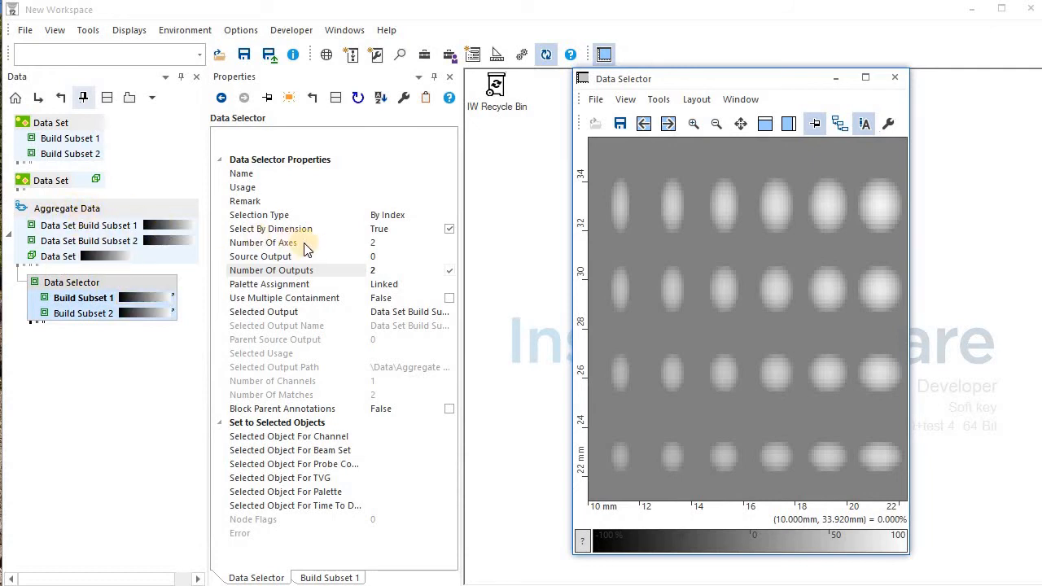
# Change the Data Selector's Number Of Axes to 3 and show its Build Subset 1 output.
pyautogui.click(388, 244)
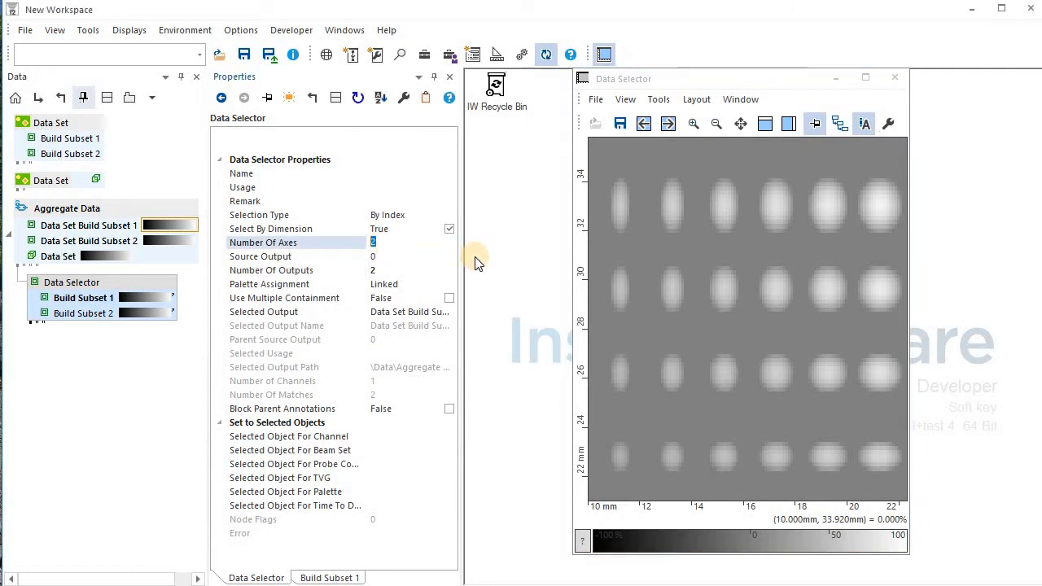
pyautogui.write('3')
pyautogui.press('Return')
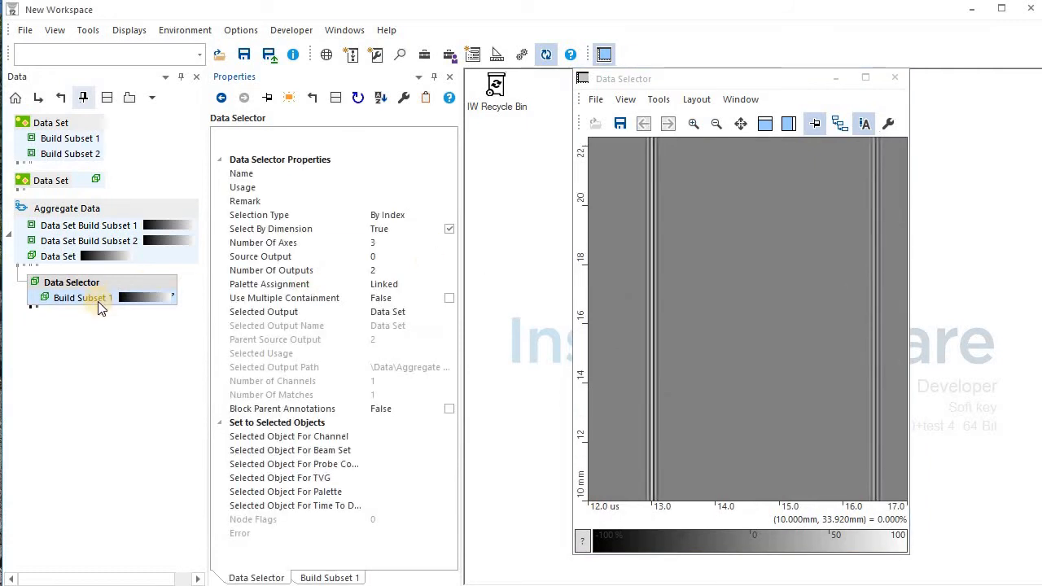
pyautogui.click(687, 267)
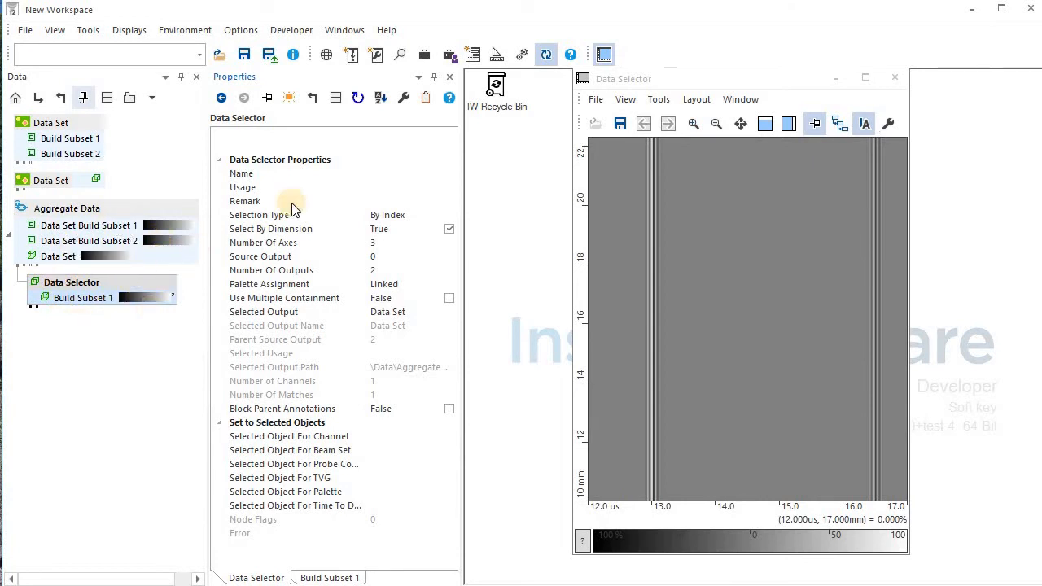
pyautogui.click(424, 55)
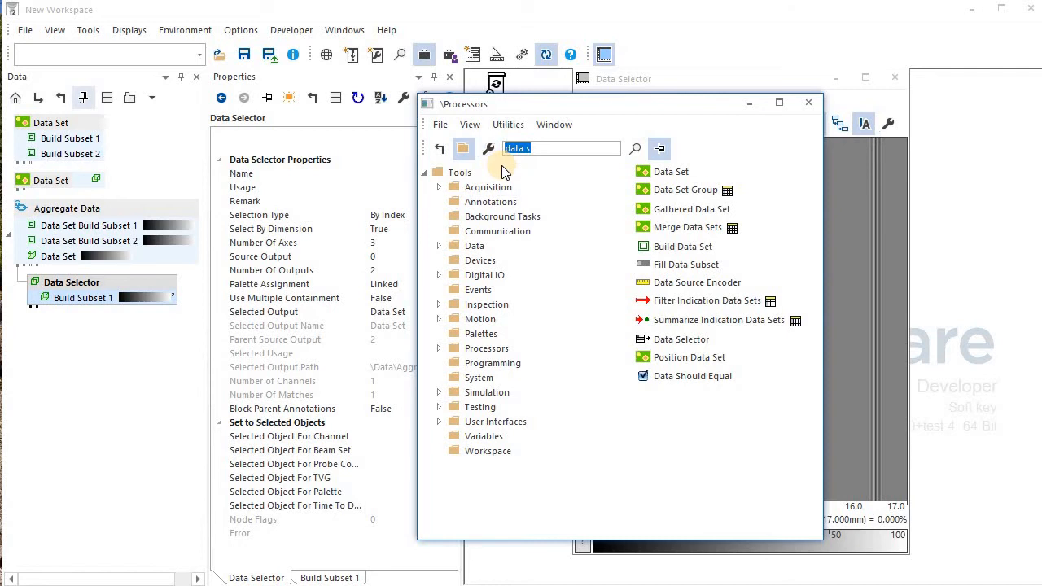
# Add a Reinterpreter under the Data Selector's Build Subset 1 output.
pyautogui.write('rein')
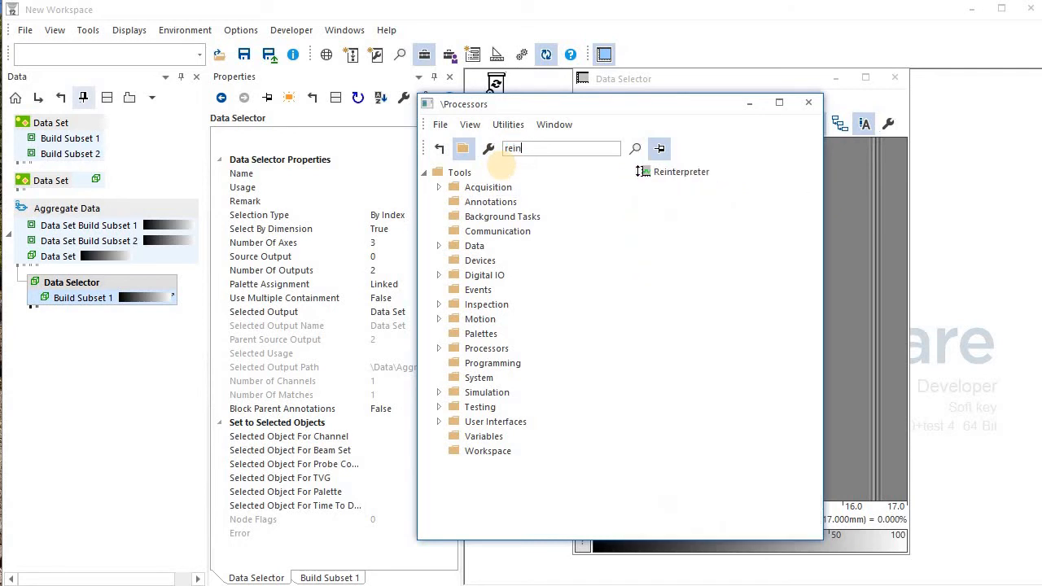
pyautogui.moveTo(680, 172); pyautogui.dragTo(131, 284)
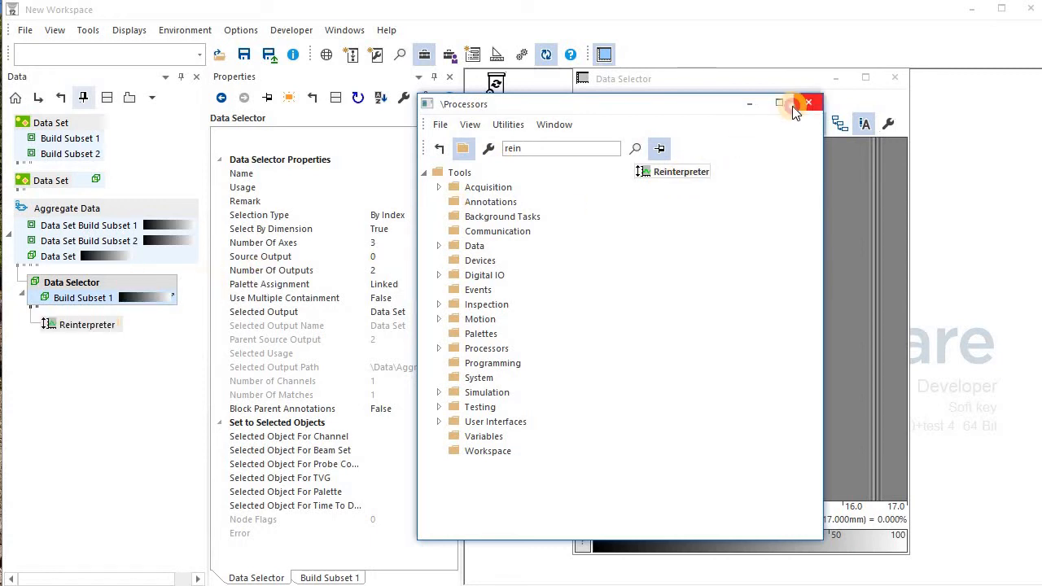
pyautogui.click(797, 104)
# Set the Data Selector back to 2 axes and reduce Number Of Outputs to 1.
pyautogui.click(344, 245)
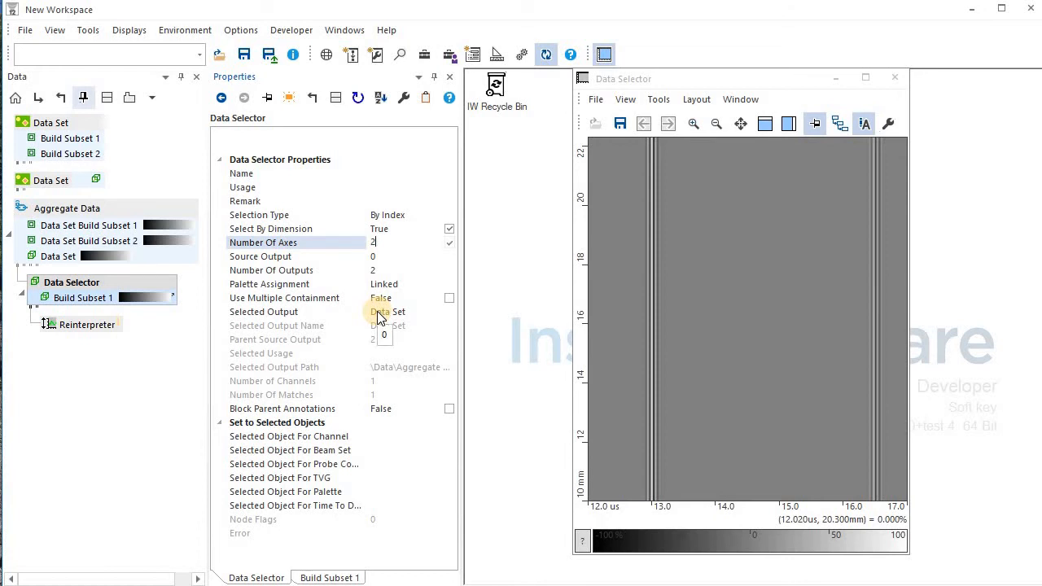
pyautogui.click(99, 284)
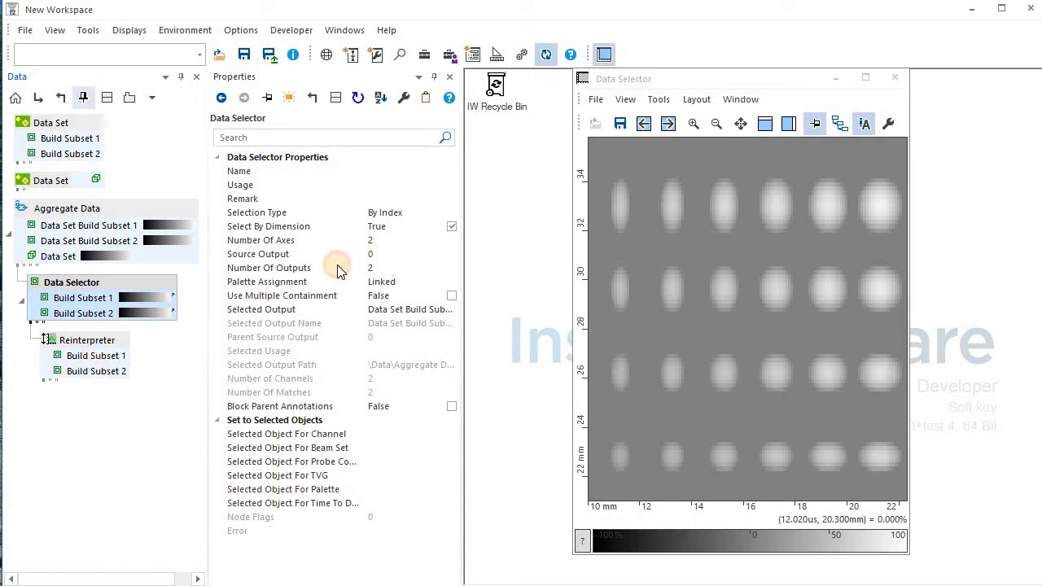
pyautogui.click(336, 268)
pyautogui.write('1')
pyautogui.press('Return')
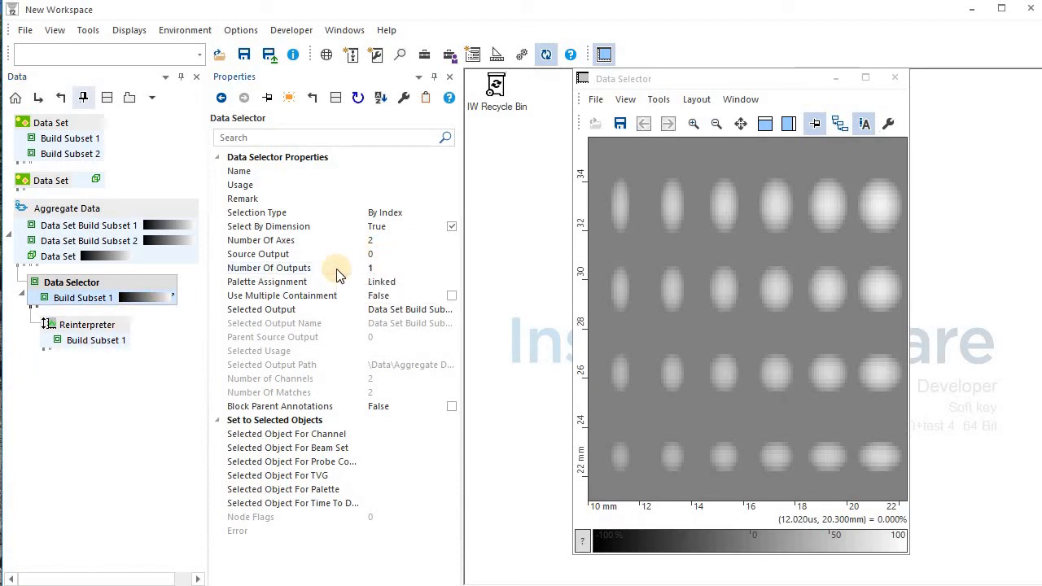
# Split the C-scan 2x1, selector output on top and Reinterpreter output below.
pyautogui.click(734, 100)
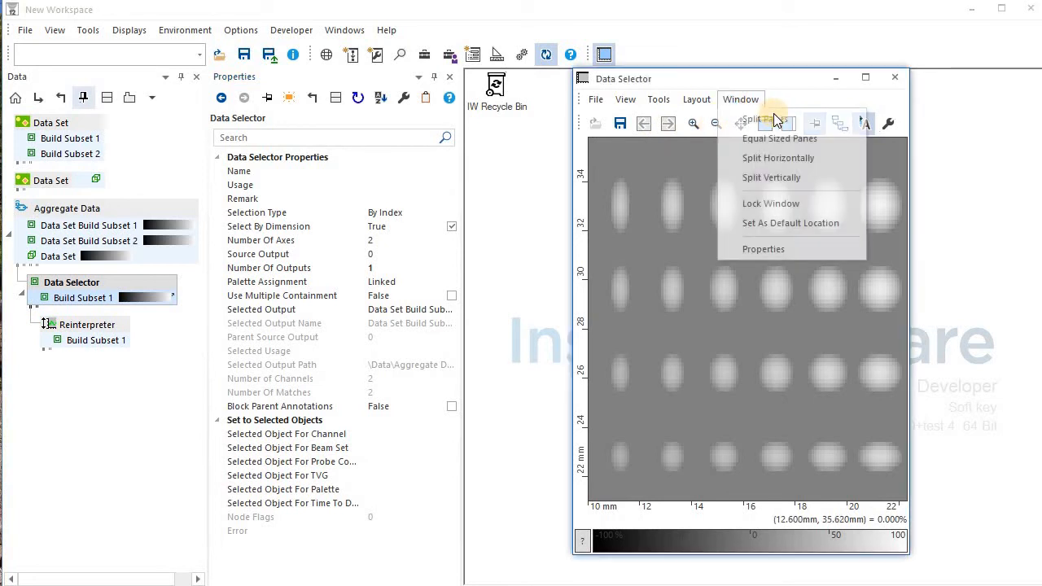
pyautogui.moveTo(822, 119)
pyautogui.click(904, 136)
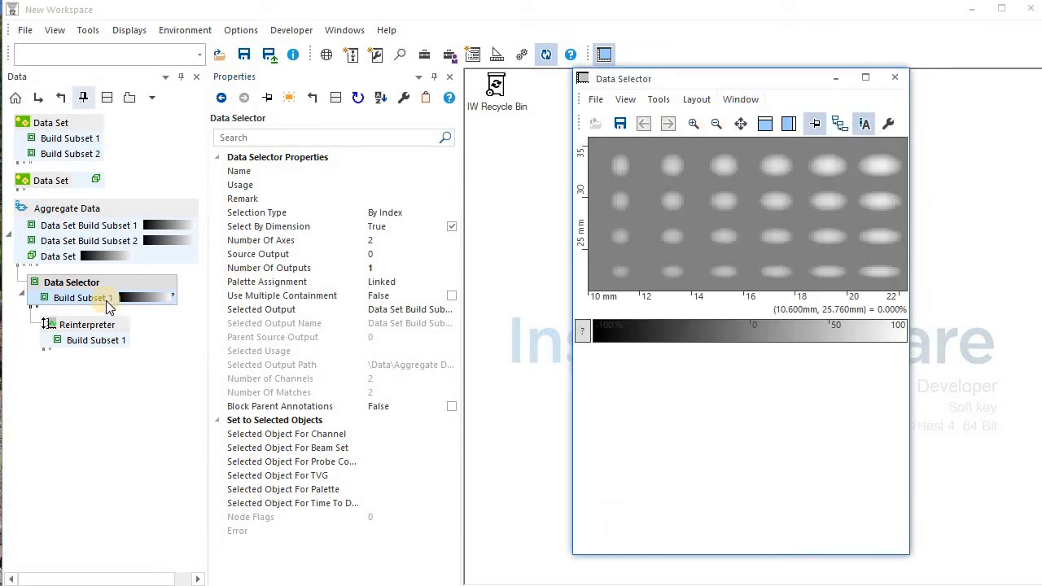
pyautogui.click(704, 213)
pyautogui.moveTo(704, 213); pyautogui.dragTo(799, 194)
pyautogui.moveTo(105, 339); pyautogui.dragTo(627, 447)
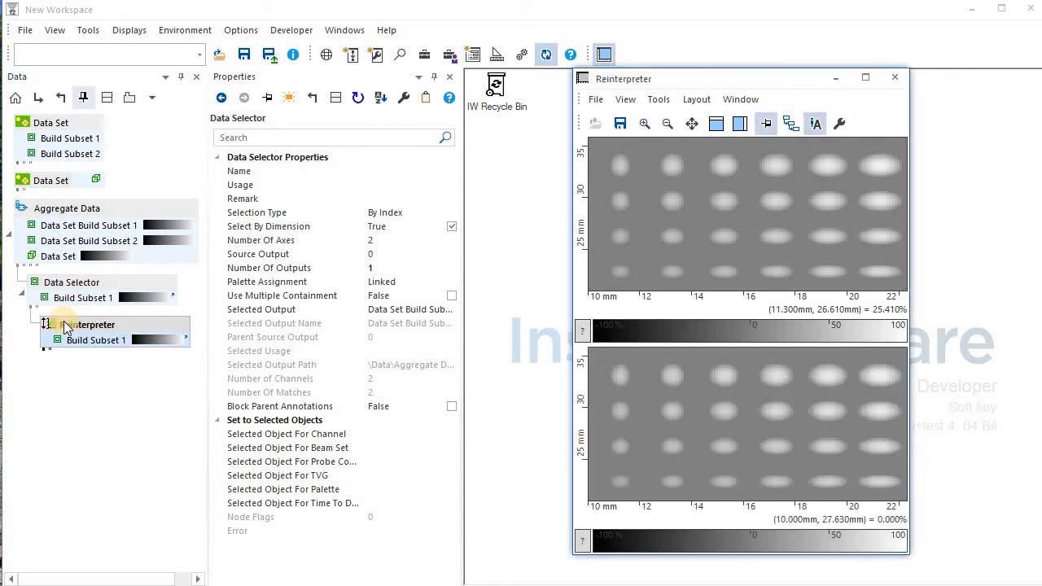
# Reinterpret the Reinterpreter's axis 1 as an Offset starting at 0 and refresh the lower pane.
pyautogui.click(142, 340)
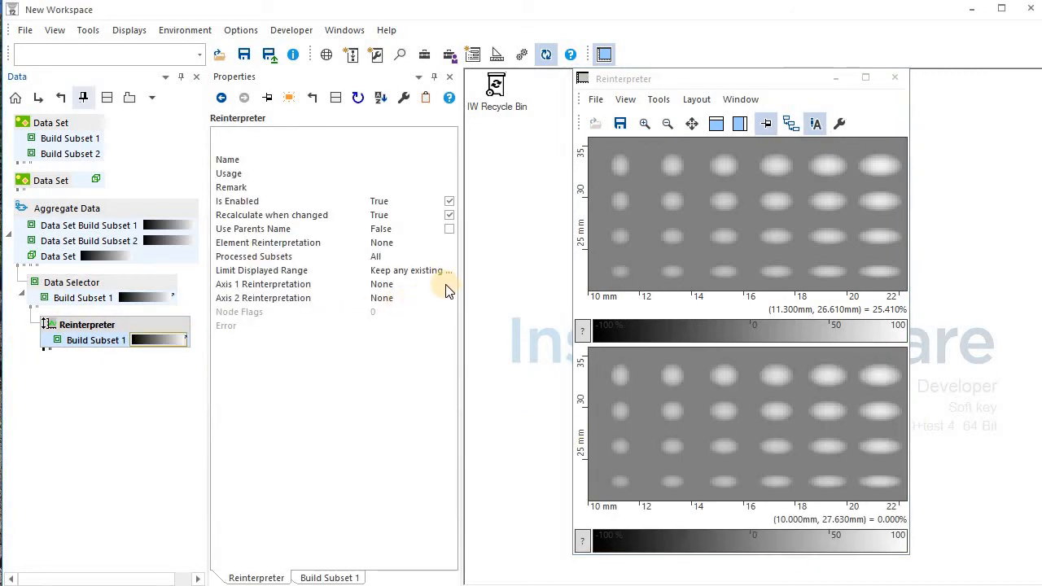
pyautogui.click(444, 285)
pyautogui.click(433, 289)
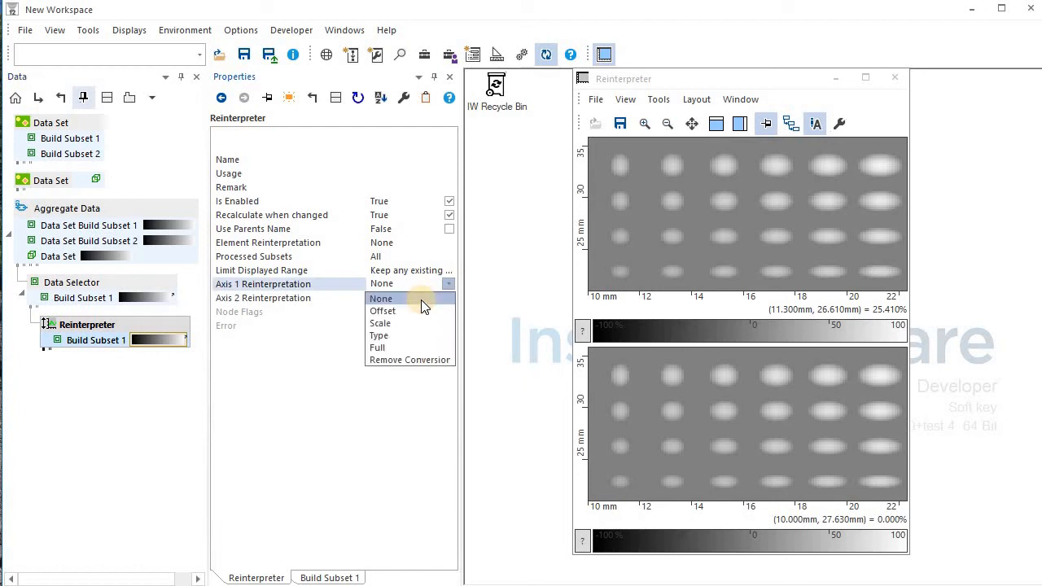
pyautogui.click(416, 309)
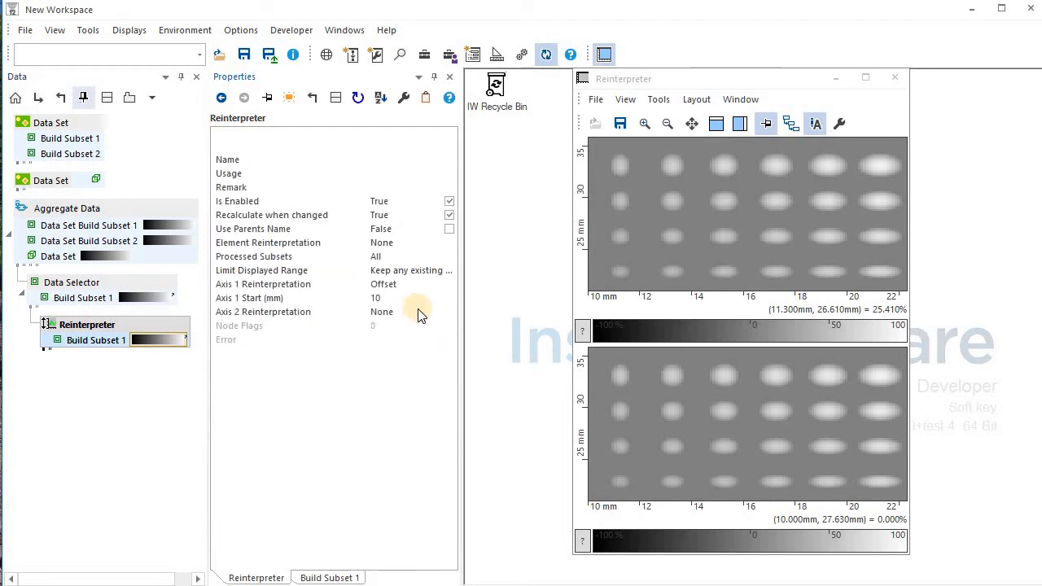
pyautogui.click(378, 300)
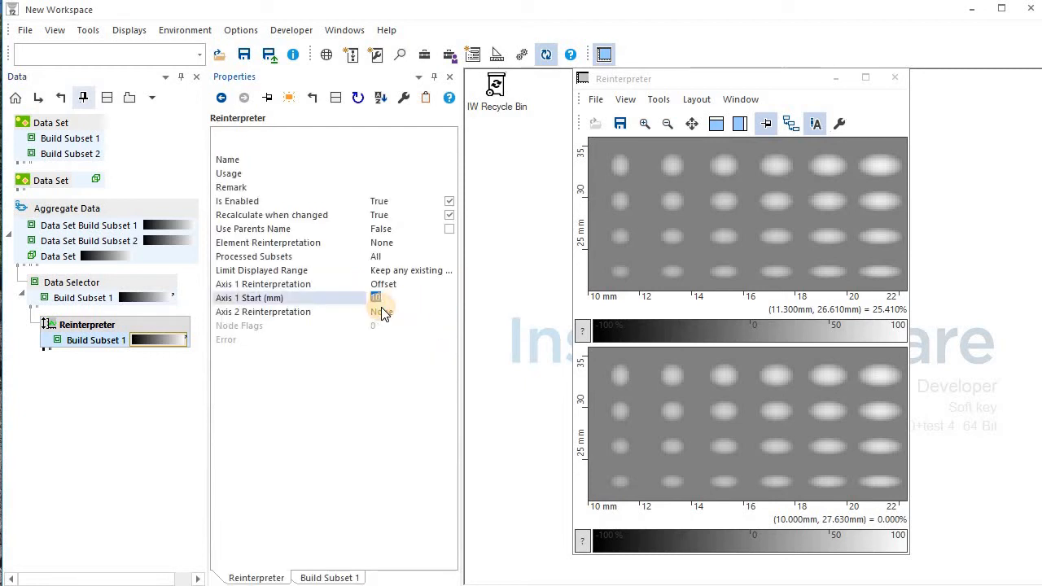
pyautogui.write('0')
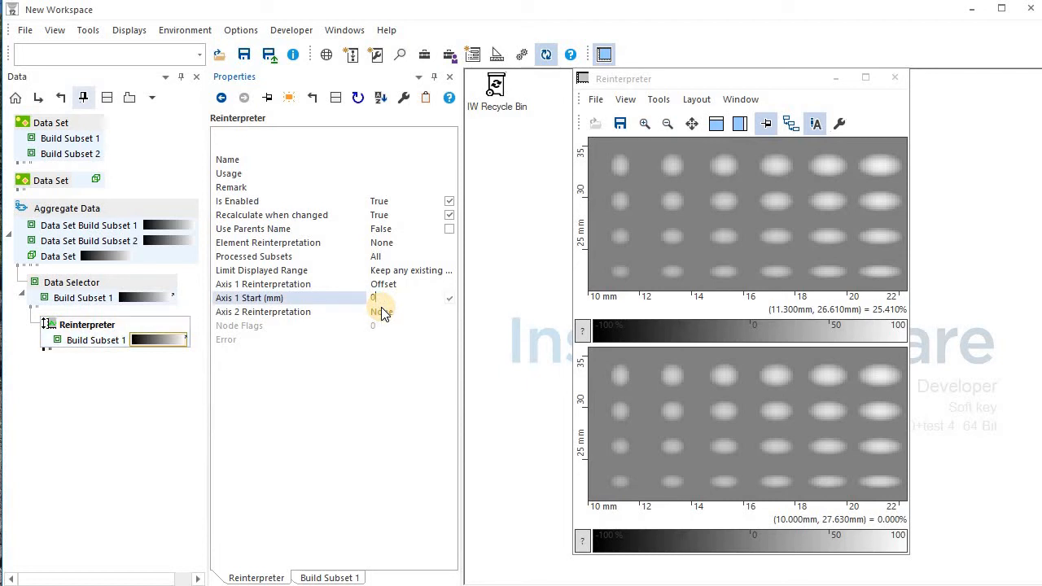
pyautogui.moveTo(108, 331); pyautogui.dragTo(651, 465)
pyautogui.click(106, 330)
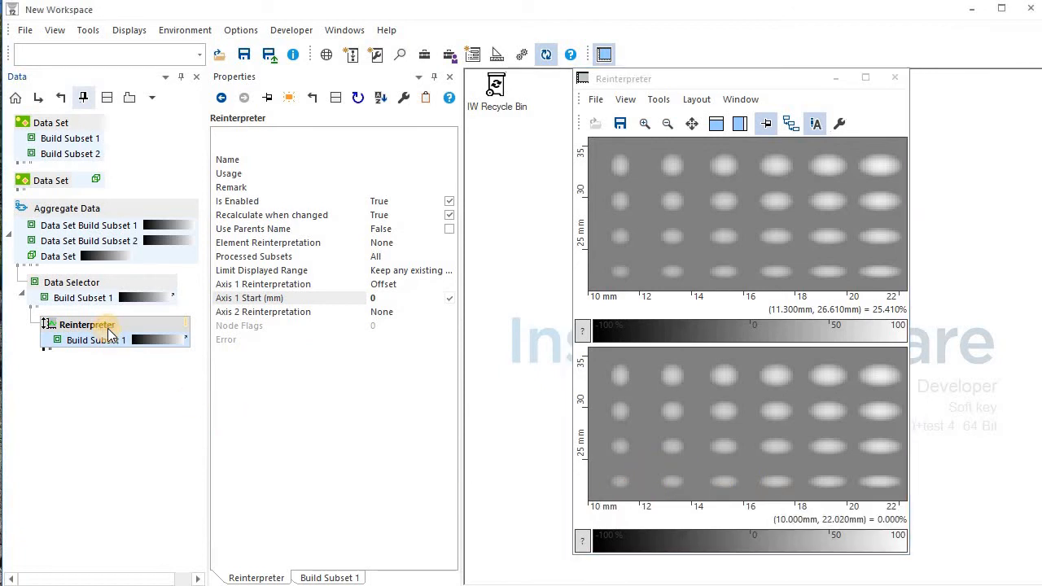
pyautogui.click(599, 301)
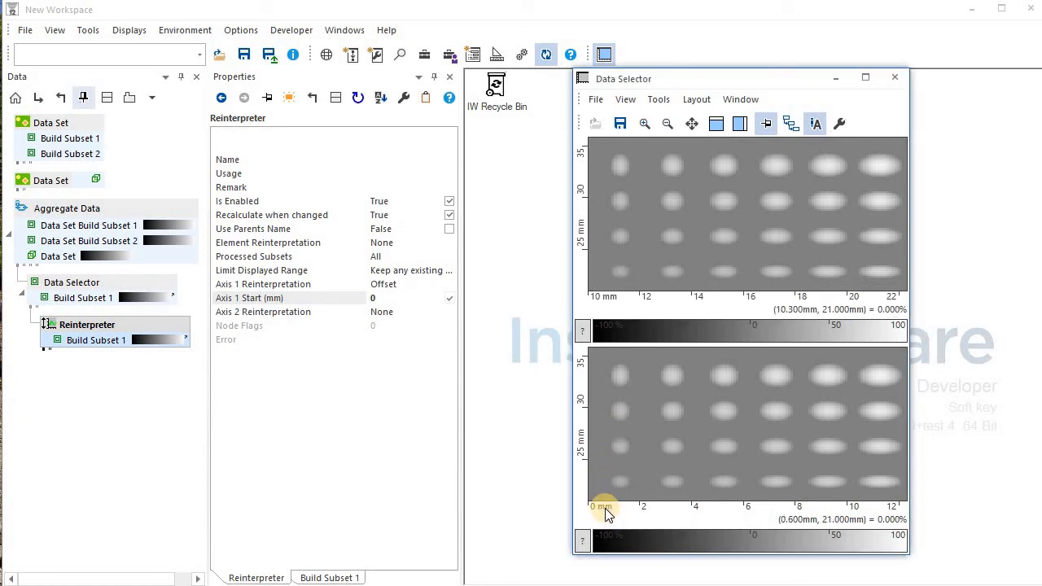
# Switch axis 1 to Scale with resolution 1 and units pt.
pyautogui.click(449, 285)
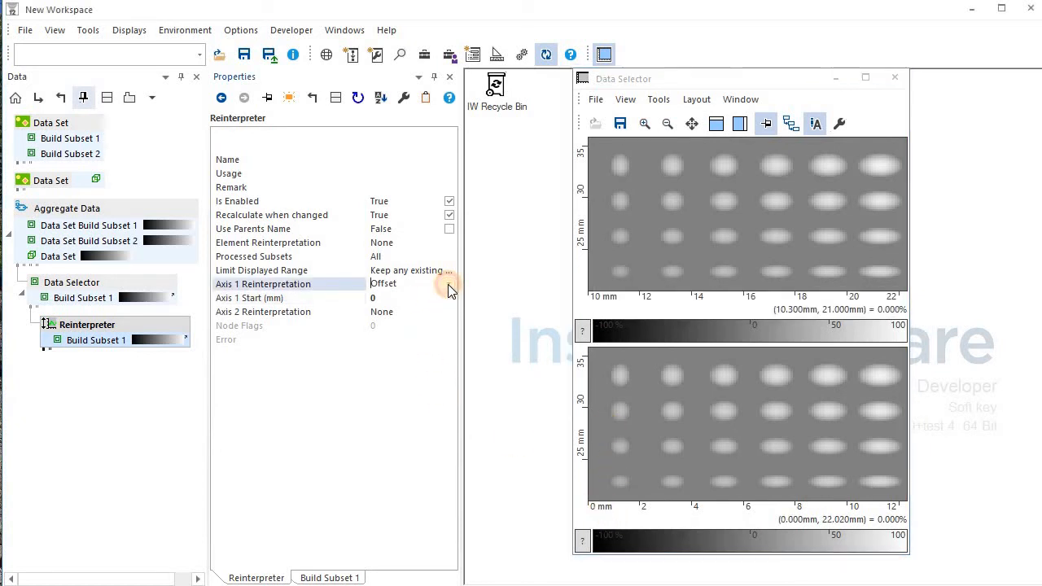
pyautogui.click(447, 284)
pyautogui.click(415, 321)
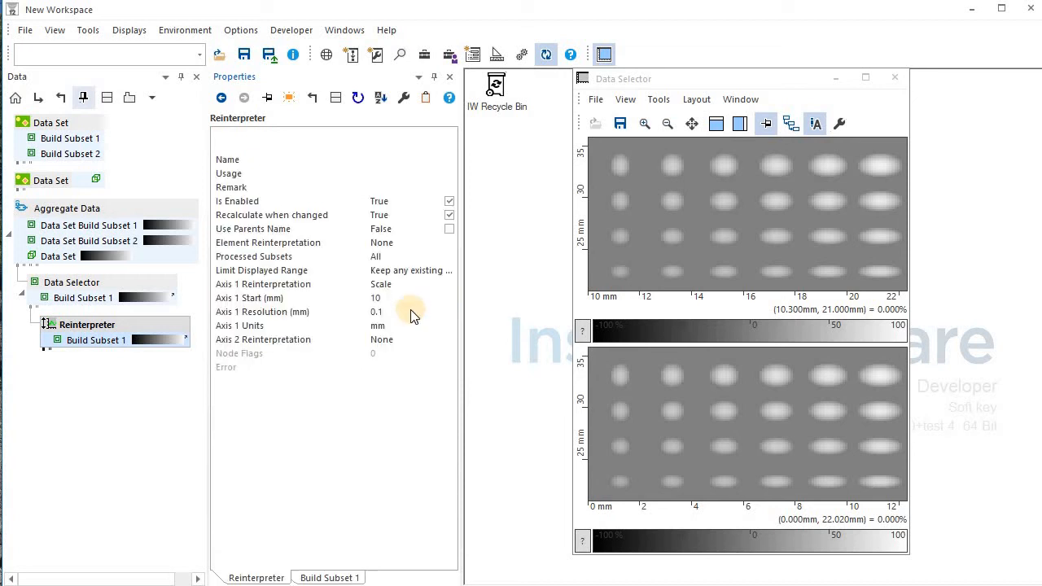
pyautogui.click(407, 312)
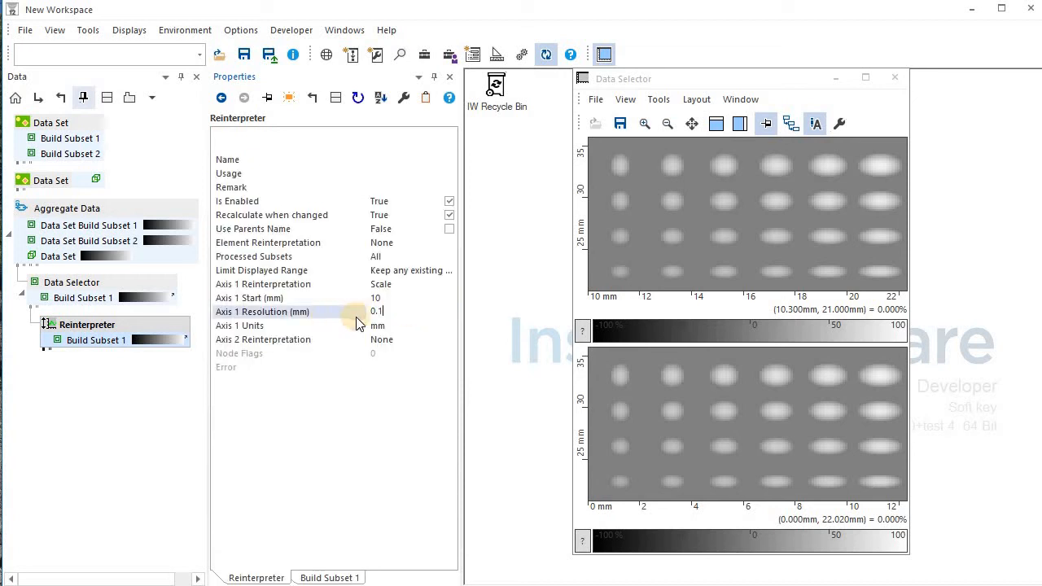
pyautogui.click(407, 329)
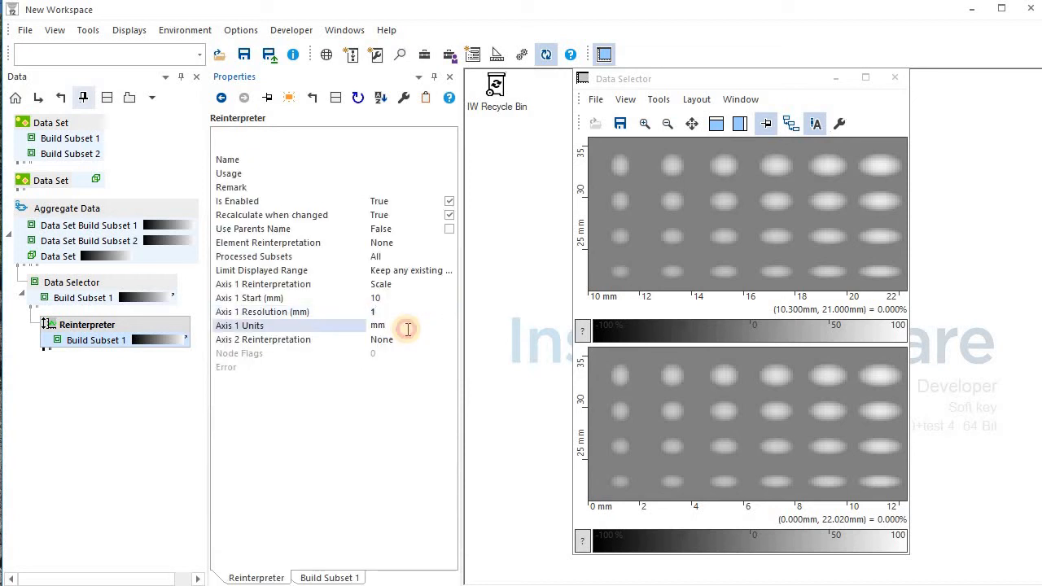
pyautogui.click(358, 329)
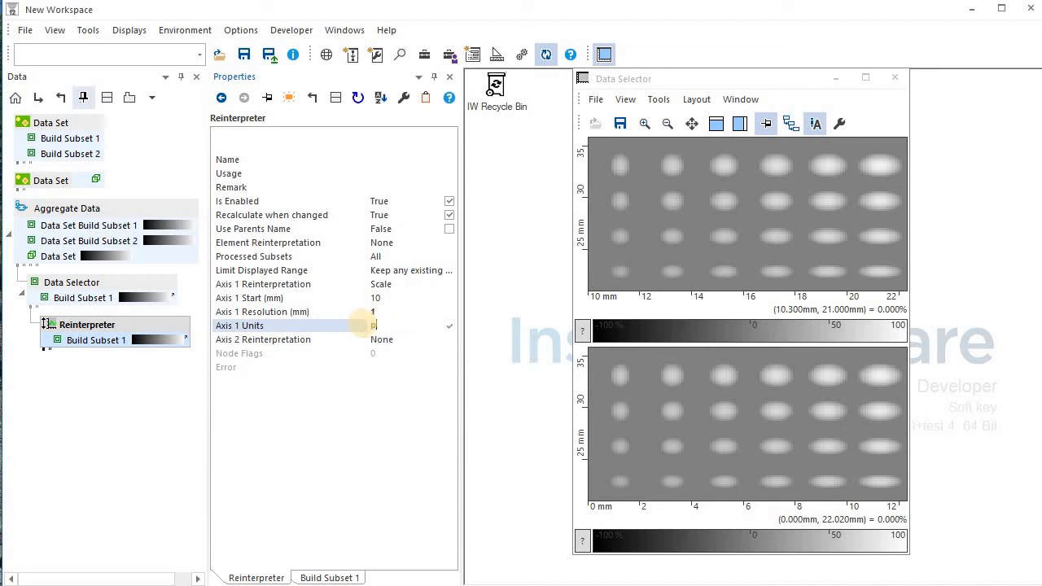
pyautogui.write('pt')
pyautogui.press('Return')
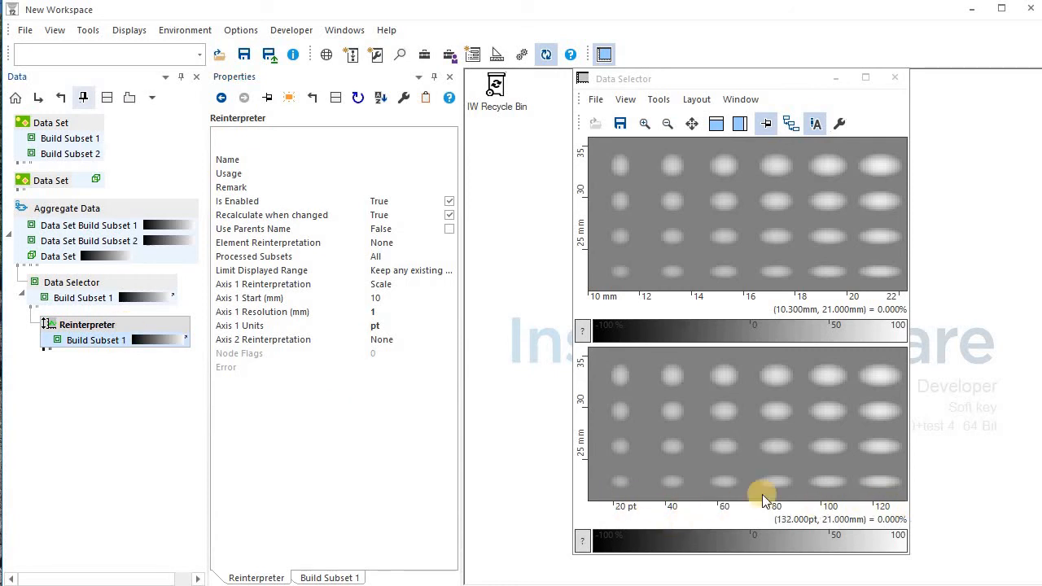
# Reinterpret axis 2 as an Offset with start 0.
pyautogui.click(449, 341)
pyautogui.click(447, 338)
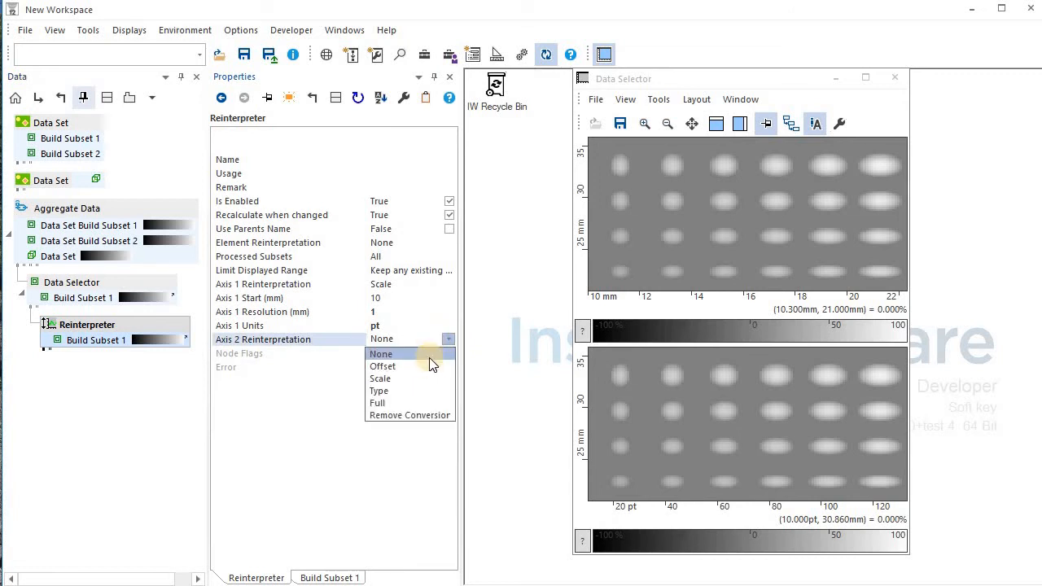
pyautogui.click(428, 367)
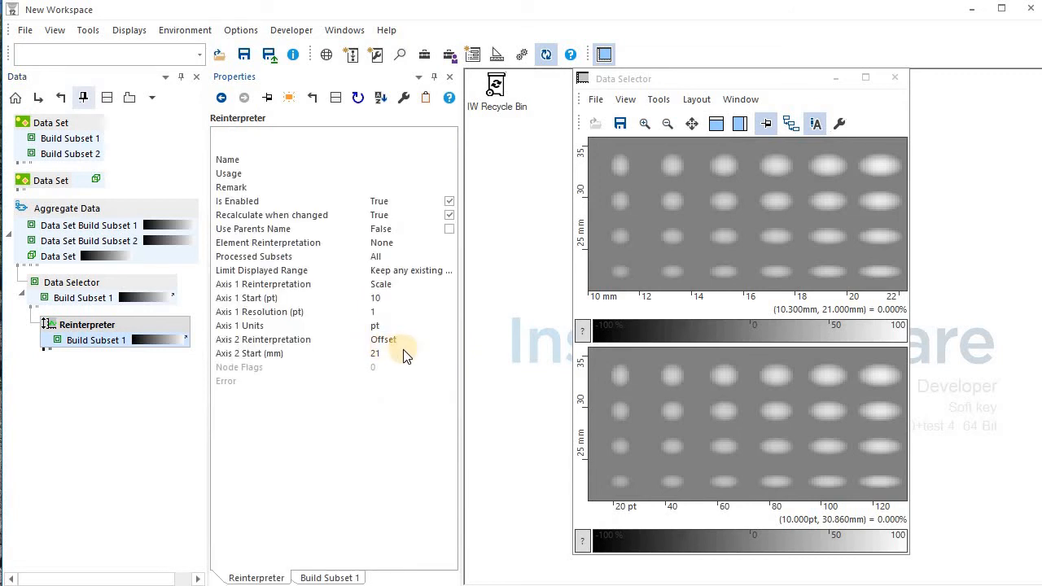
pyautogui.click(292, 353)
pyautogui.write('0')
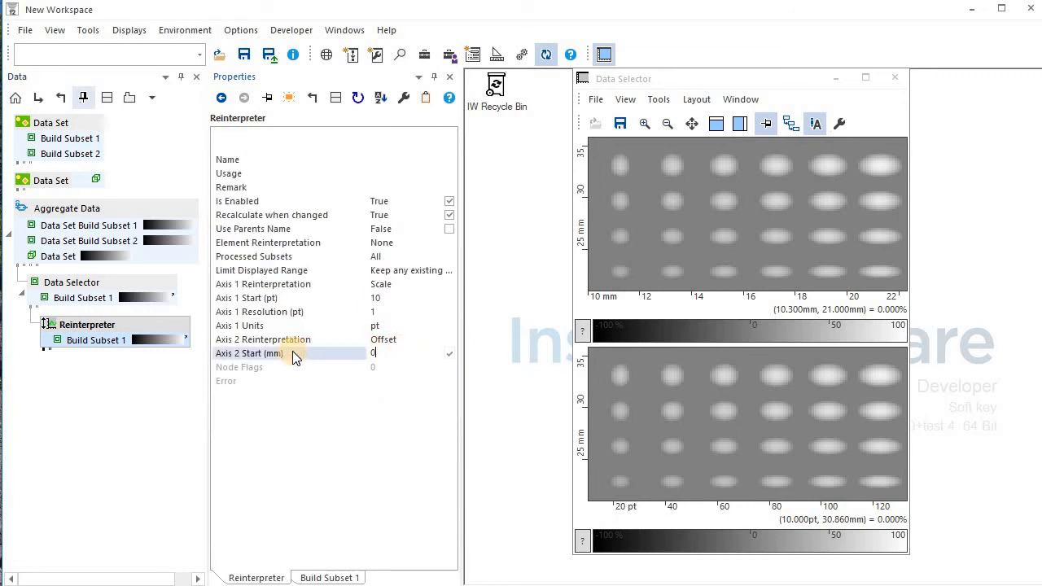
pyautogui.press('Return')
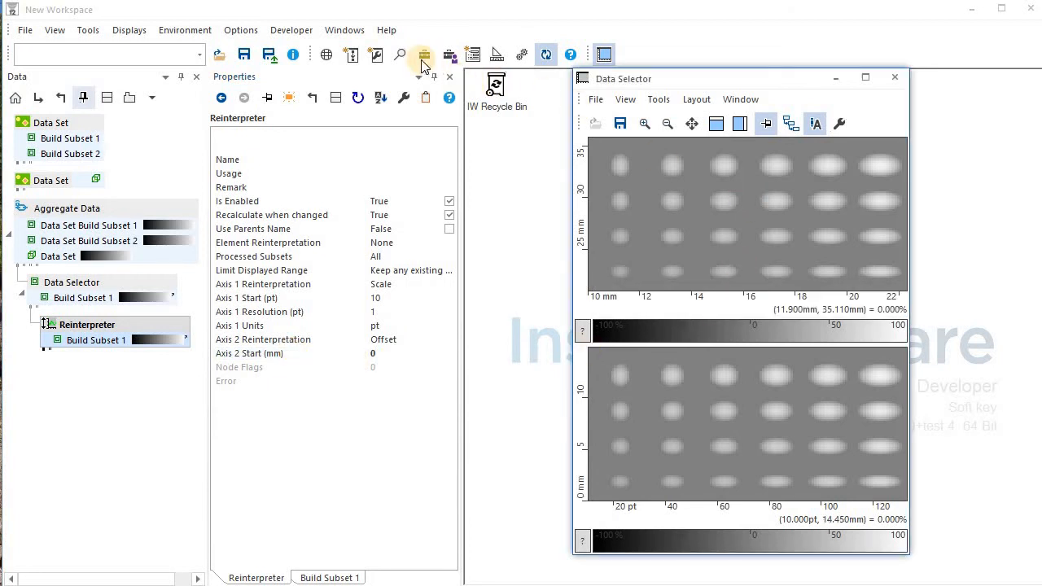
# Add an Axis Unit Conversion under the Data Selector's Build Subset 1 and select it.
pyautogui.click(424, 55)
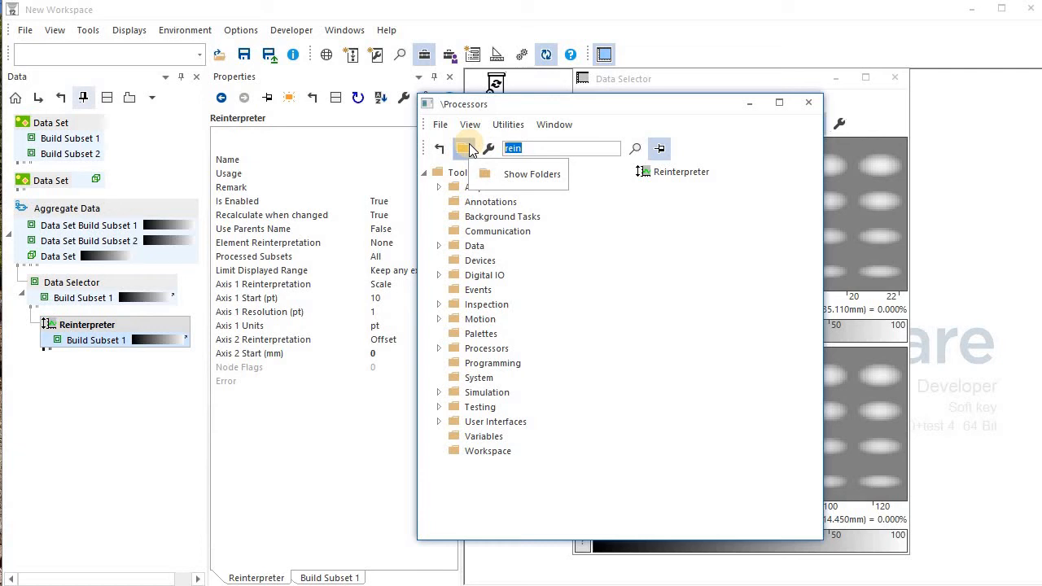
pyautogui.write('unit')
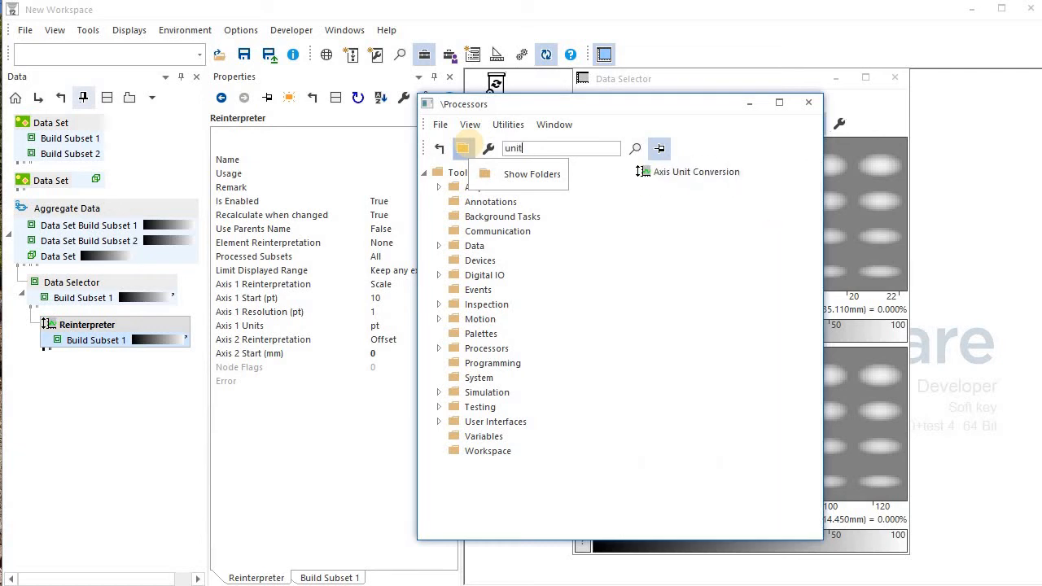
pyautogui.moveTo(657, 171); pyautogui.dragTo(103, 297)
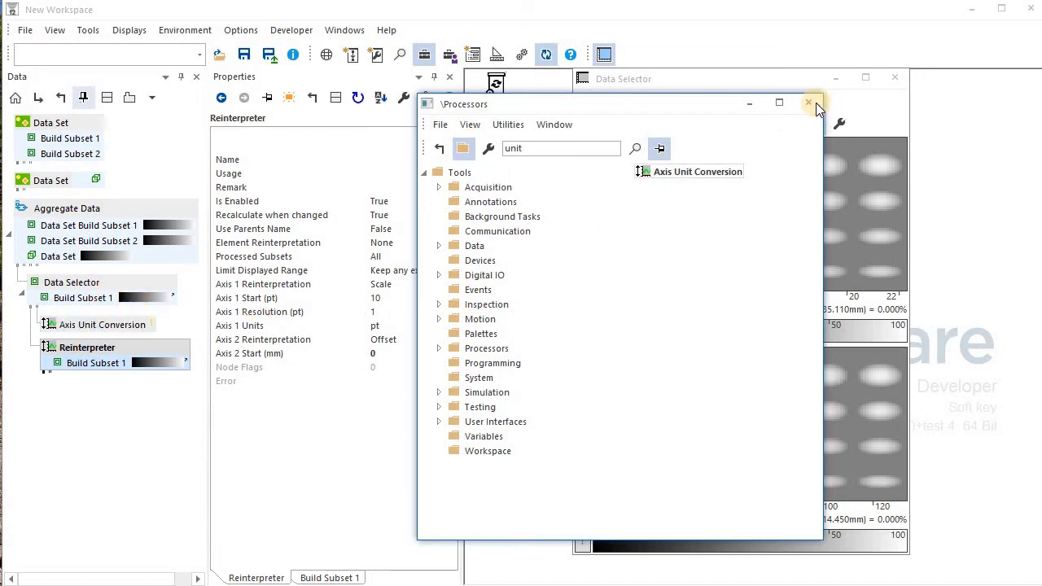
pyautogui.click(808, 103)
pyautogui.moveTo(114, 364); pyautogui.dragTo(385, 421)
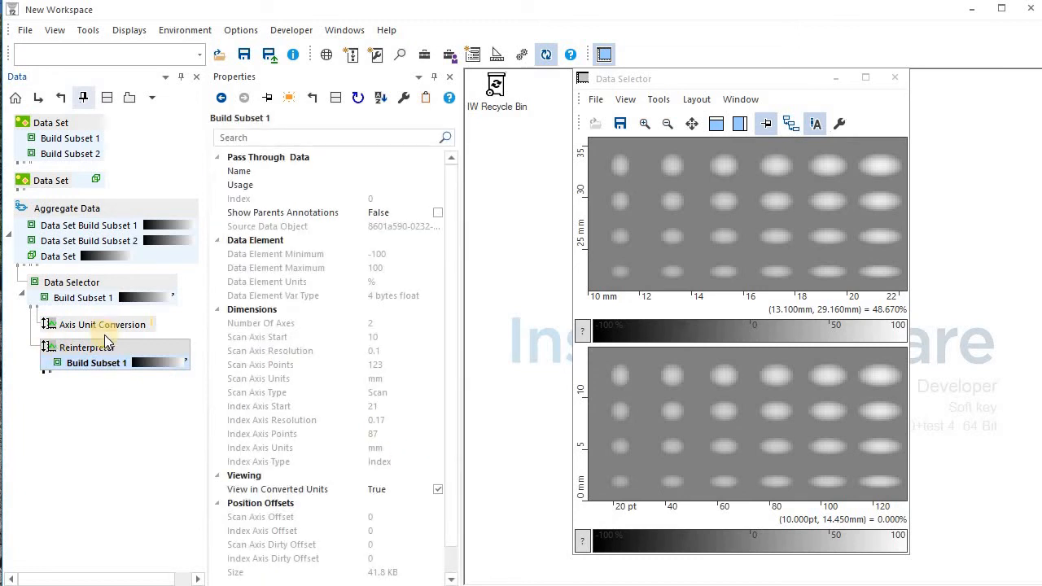
pyautogui.moveTo(106, 345); pyautogui.dragTo(389, 305)
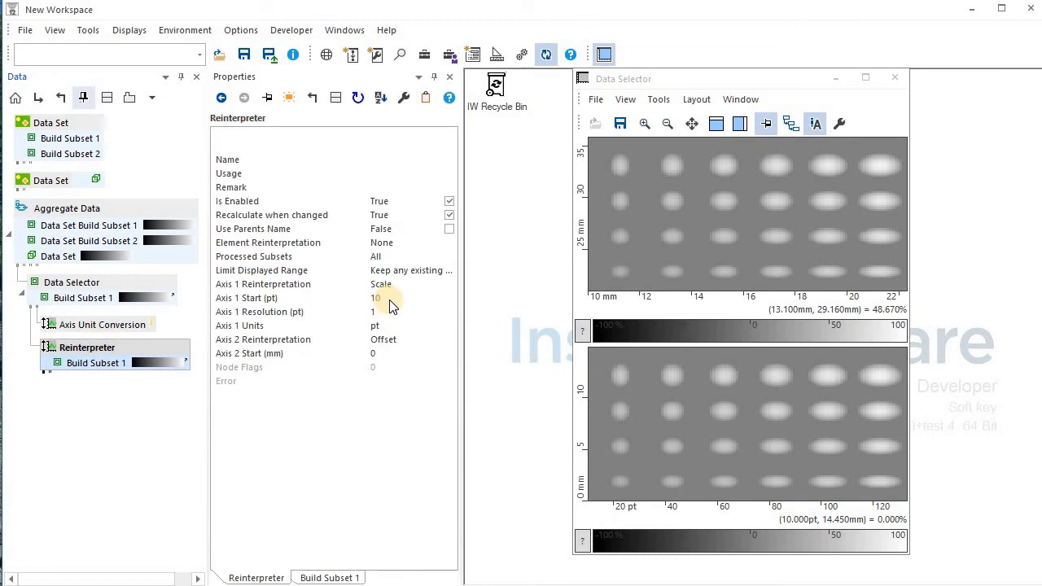
pyautogui.click(96, 325)
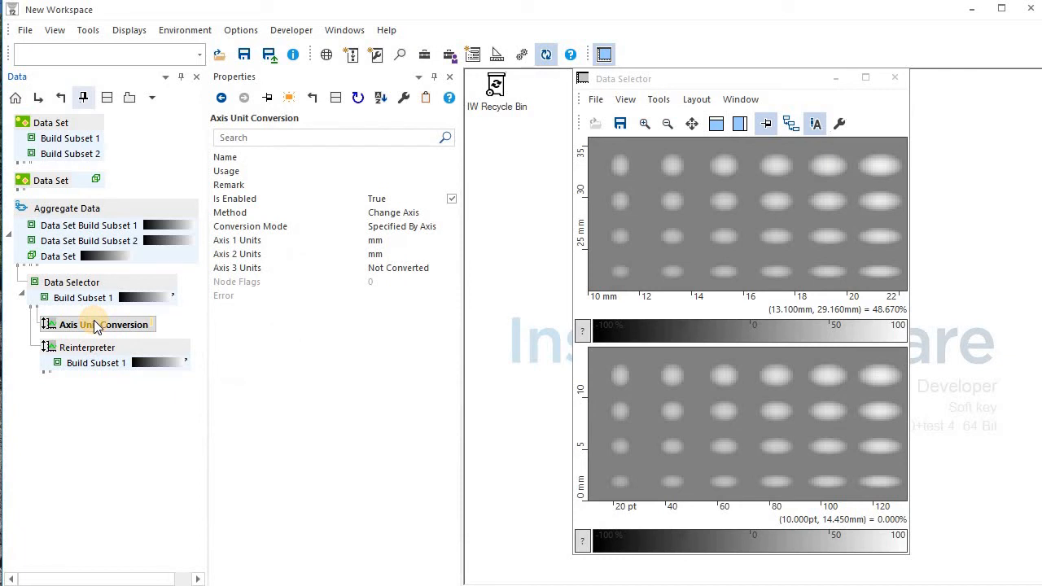
# Show the converted Build Subset 1 in the lower C-scan with axis 1 in ft, axis 2 in cm.
pyautogui.click(438, 240)
pyautogui.moveTo(71, 342); pyautogui.dragTo(765, 488)
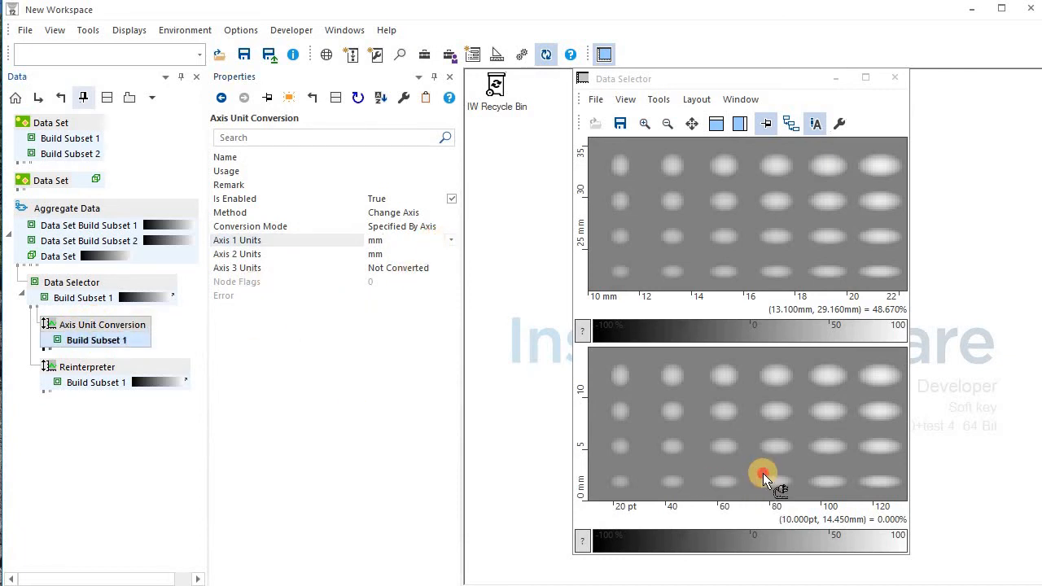
pyautogui.click(440, 240)
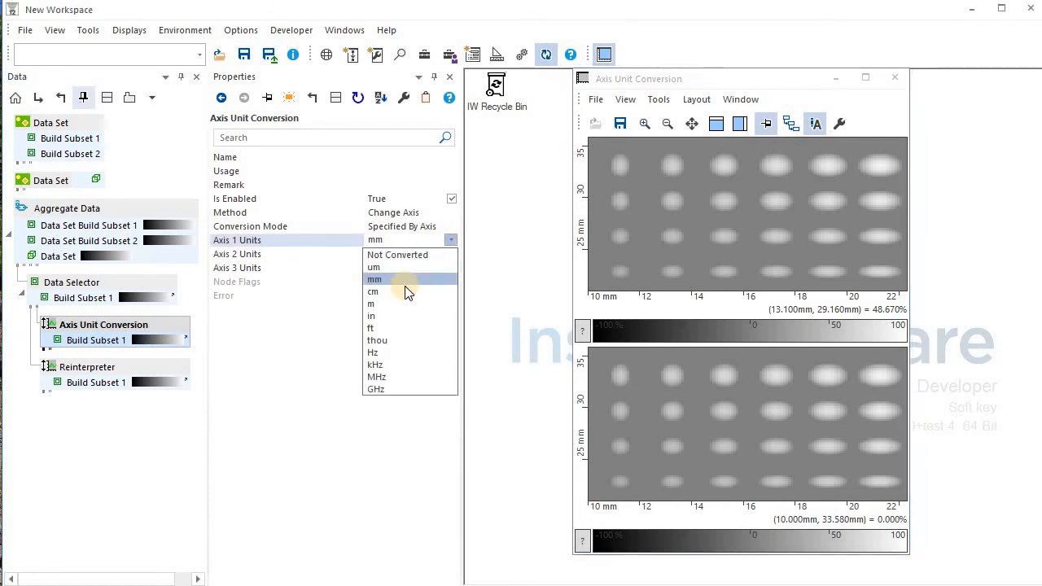
pyautogui.click(402, 328)
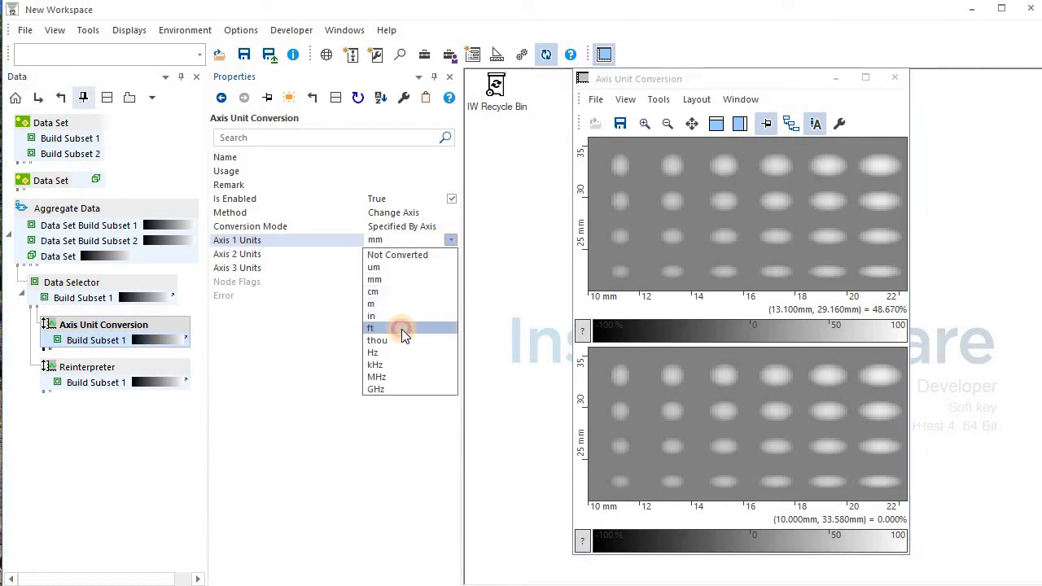
pyautogui.click(450, 254)
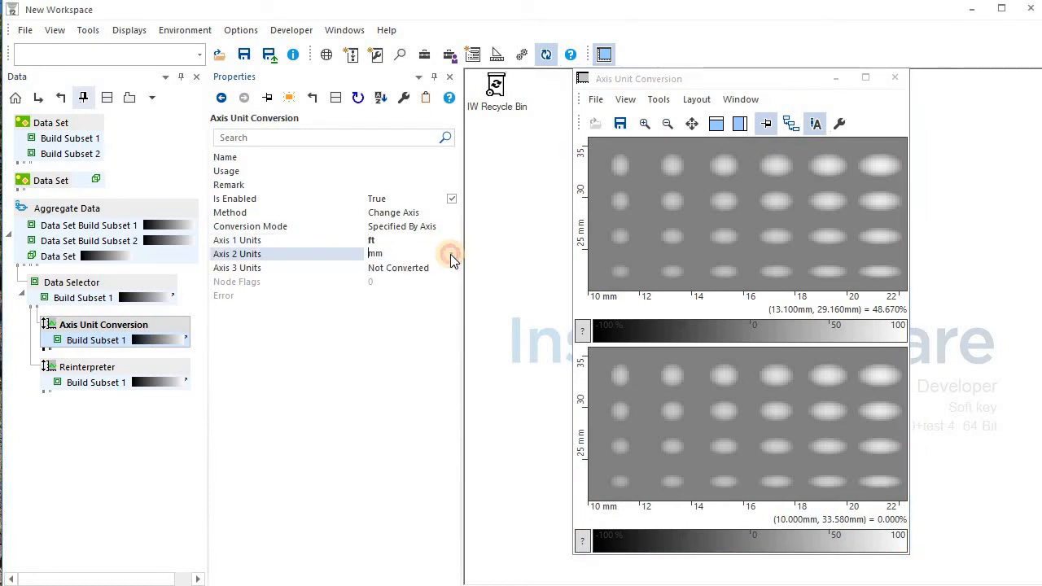
pyautogui.click(450, 254)
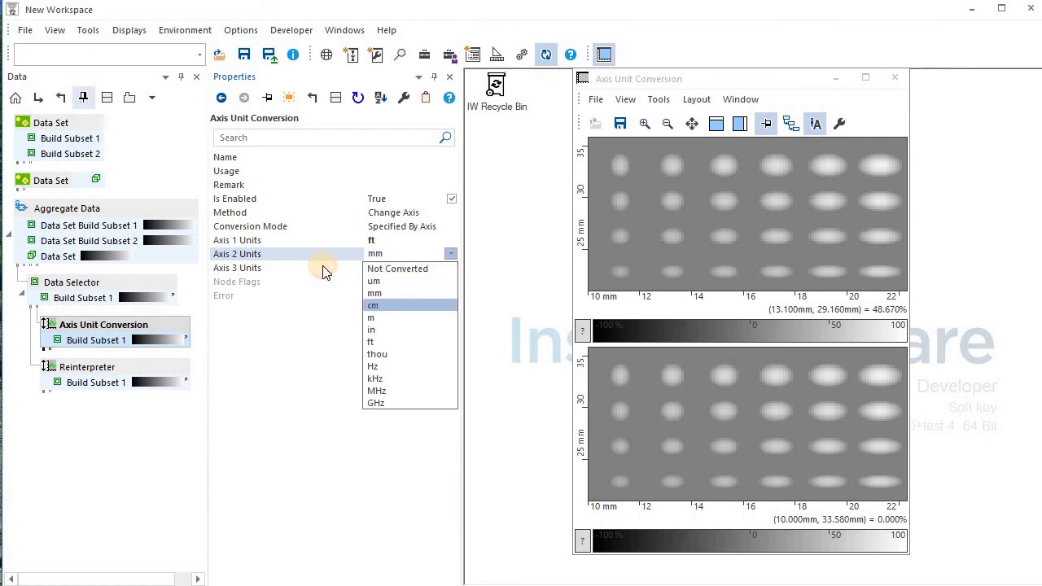
pyautogui.click(376, 305)
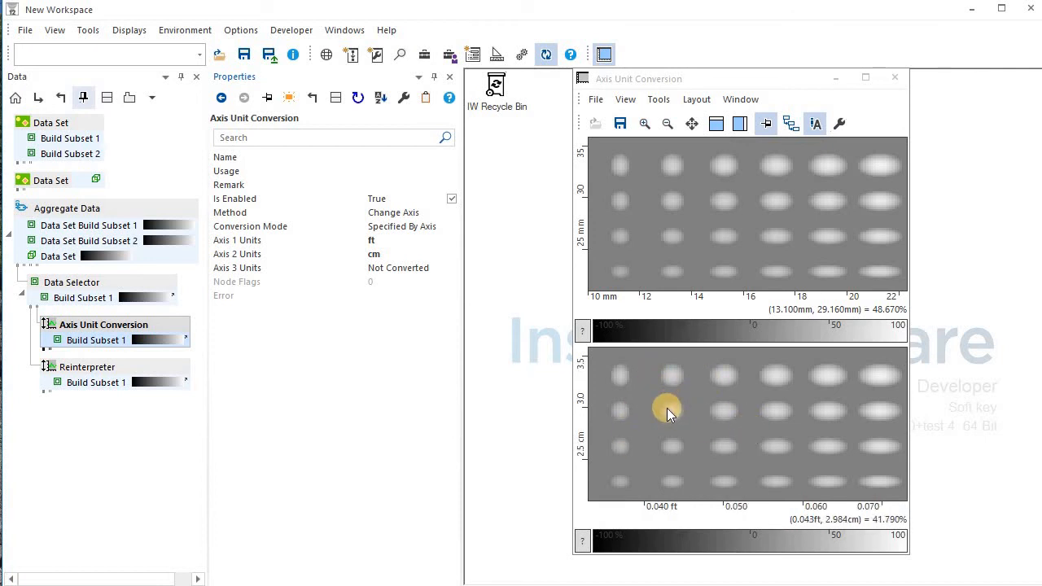
pyautogui.click(424, 54)
# Search the processors for 'pas' and drop a Pass Through Node onto the Data Selector.
pyautogui.click(507, 152)
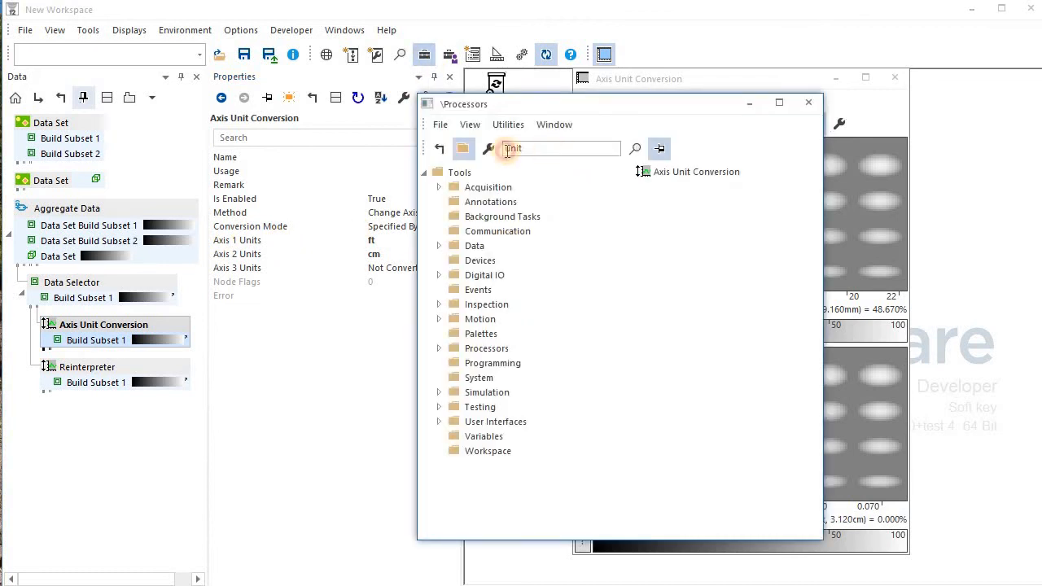
pyautogui.doubleClick(508, 149)
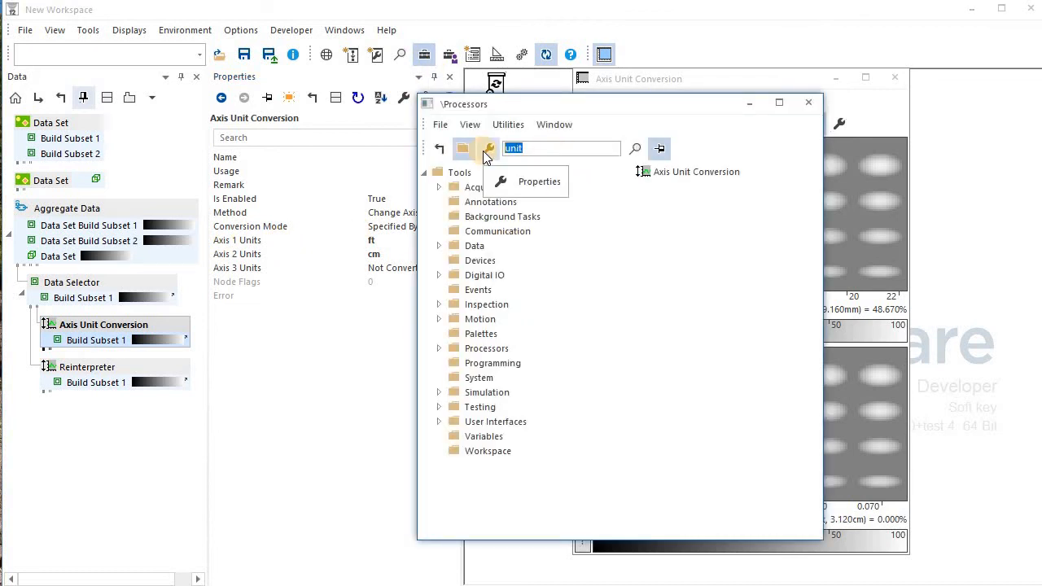
pyautogui.write('pass')
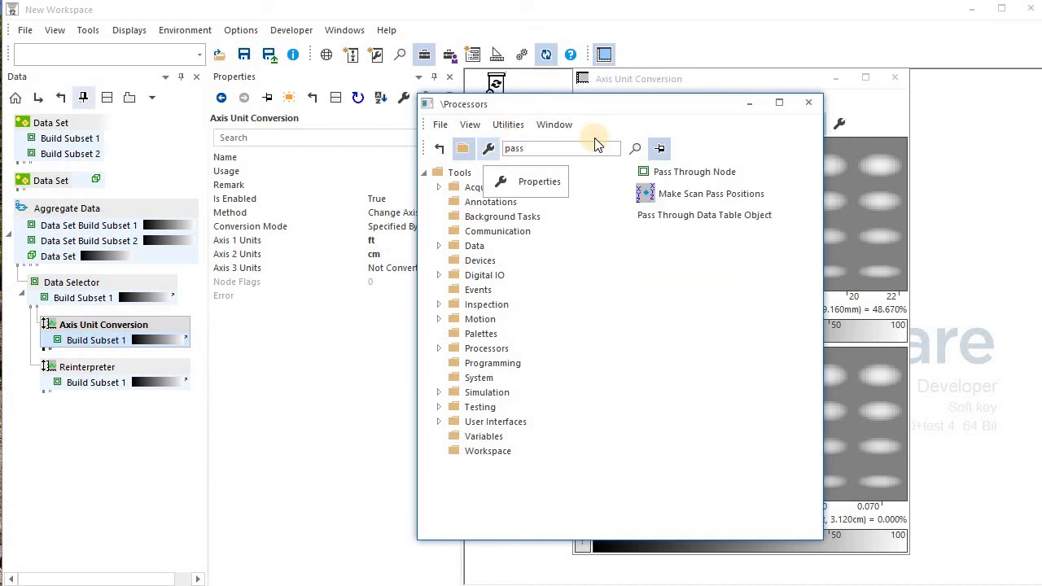
pyautogui.moveTo(708, 175); pyautogui.dragTo(128, 384)
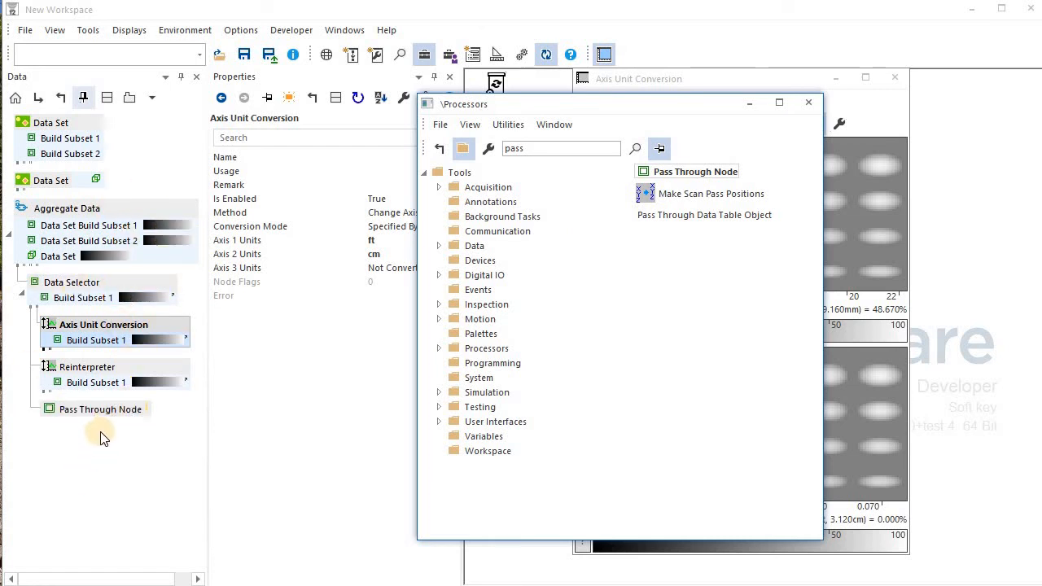
pyautogui.click(104, 409)
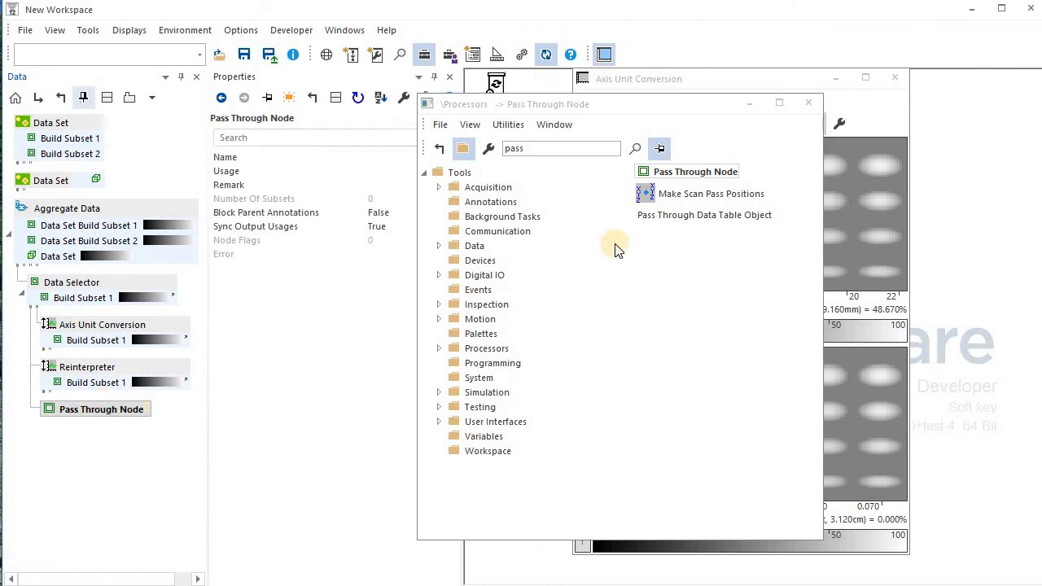
pyautogui.click(804, 104)
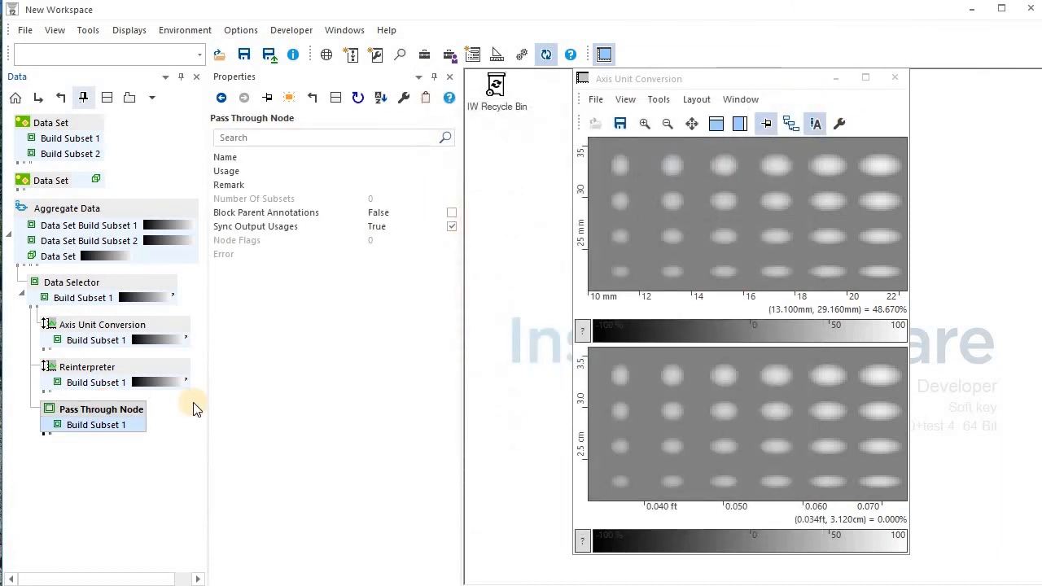
# Rename the Pass Through Node's output to 123.
pyautogui.doubleClick(102, 415)
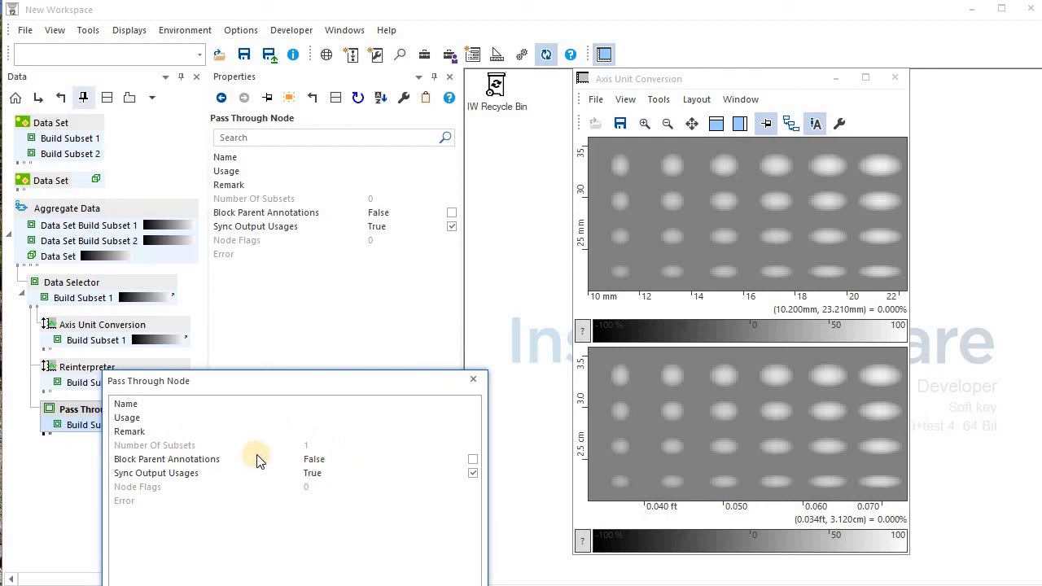
pyautogui.click(84, 423)
pyautogui.click(332, 413)
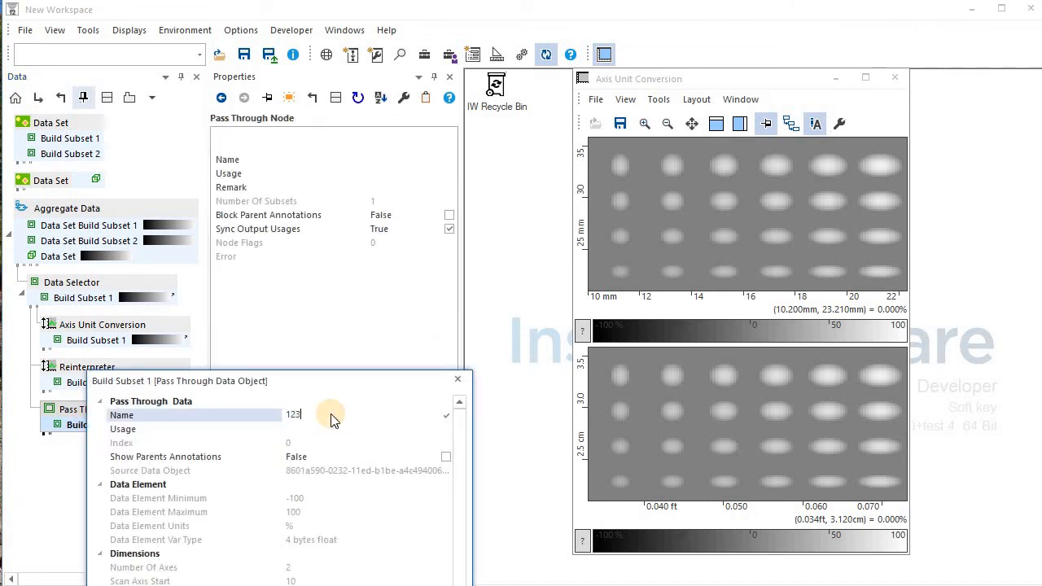
pyautogui.press('Return')
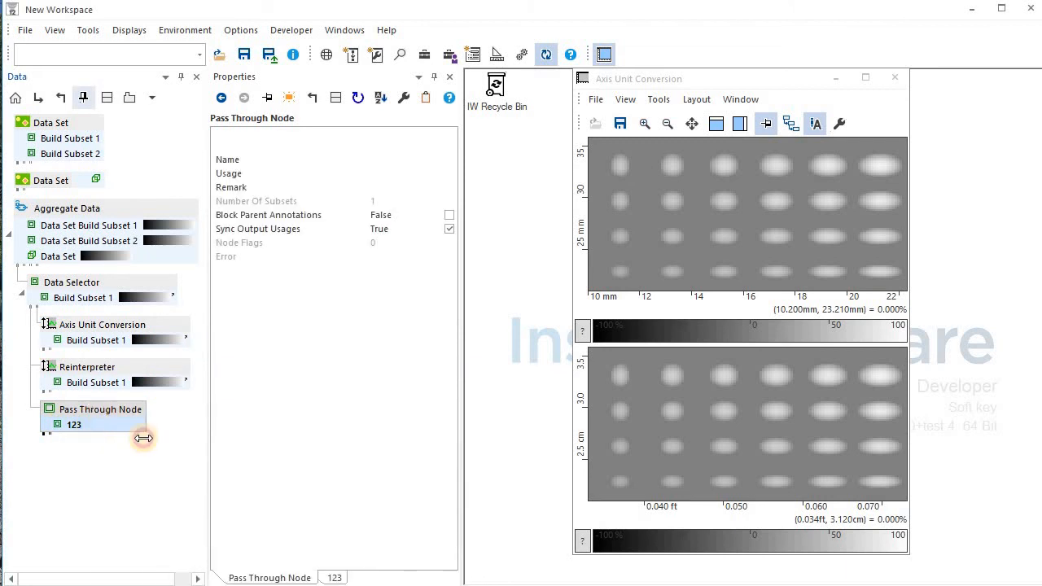
# Rename the node to abc and show its output in the lower C-scan pane.
pyautogui.click(319, 417)
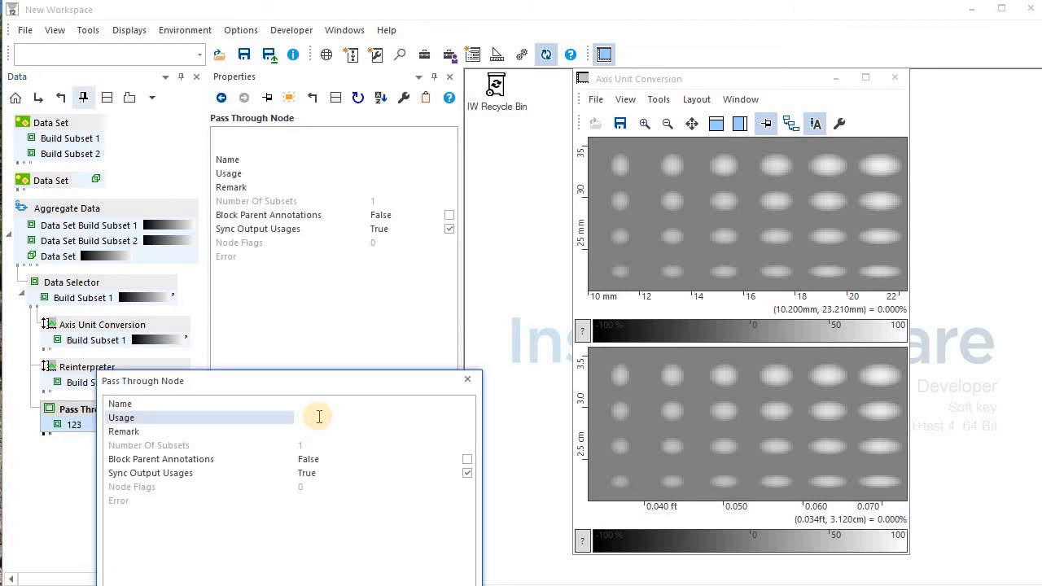
pyautogui.click(331, 404)
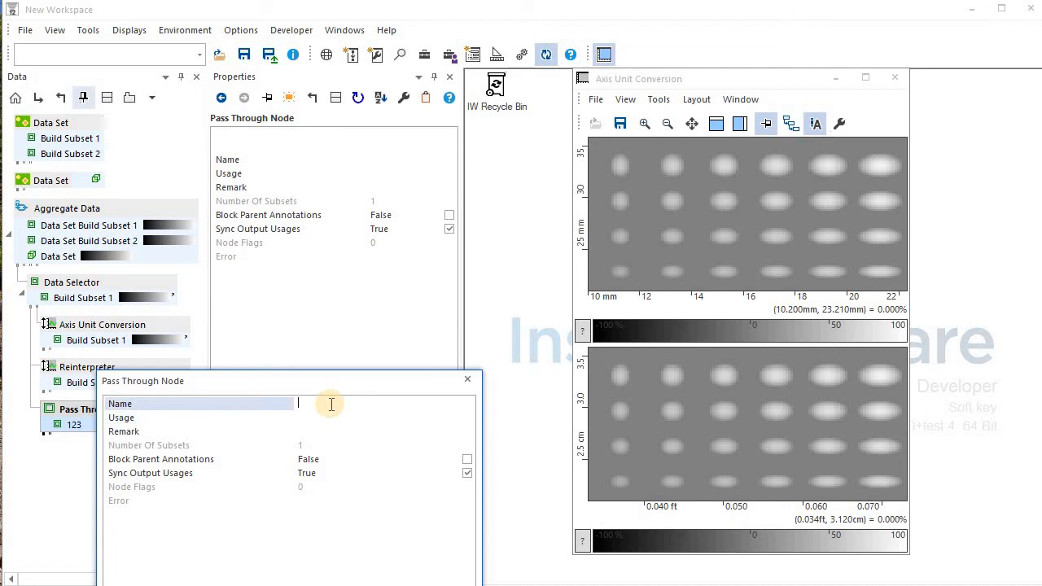
pyautogui.write('ab')
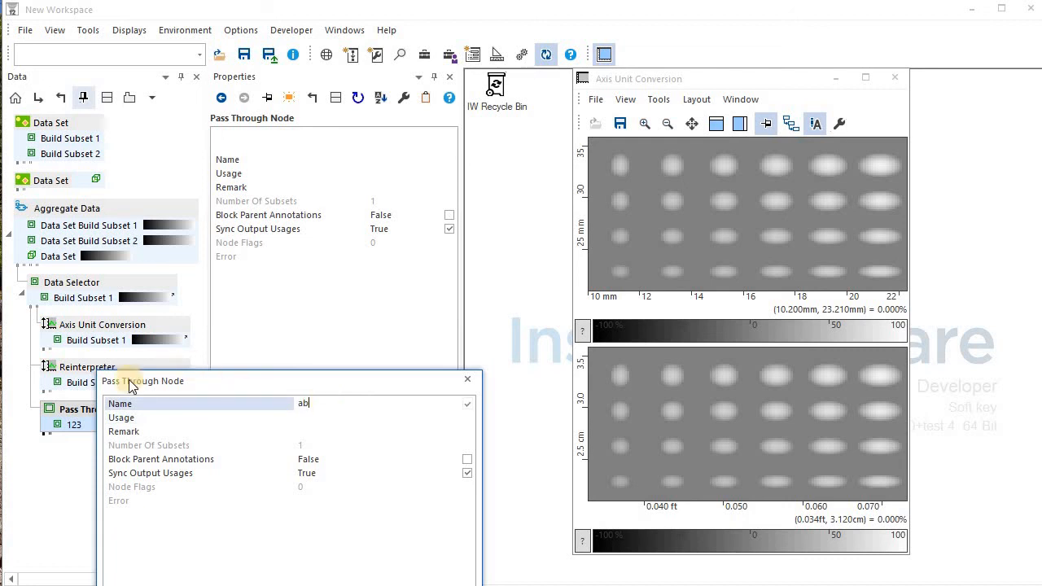
pyautogui.write('c')
pyautogui.click(67, 410)
pyautogui.moveTo(69, 415); pyautogui.dragTo(690, 466)
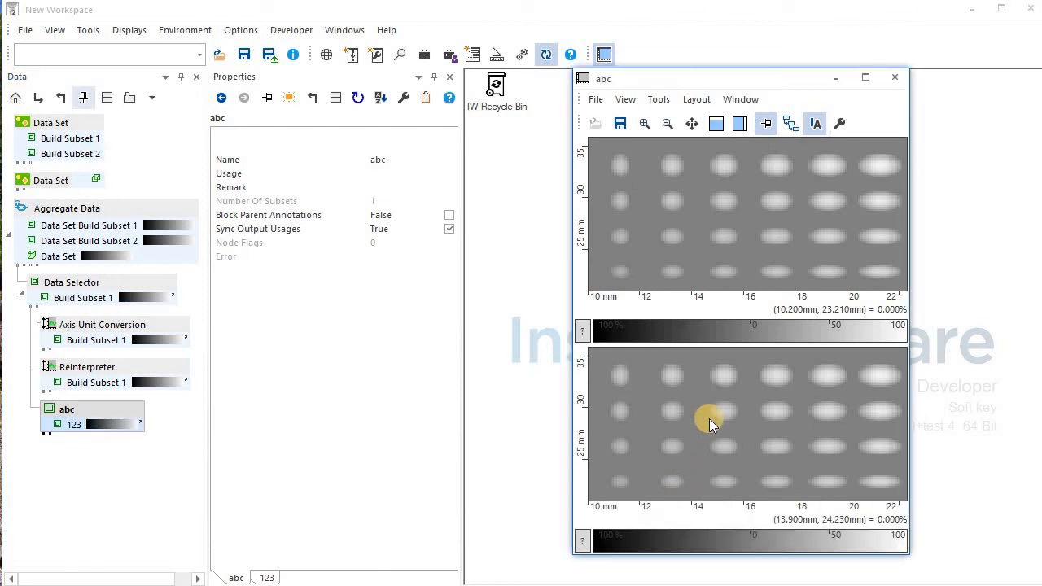